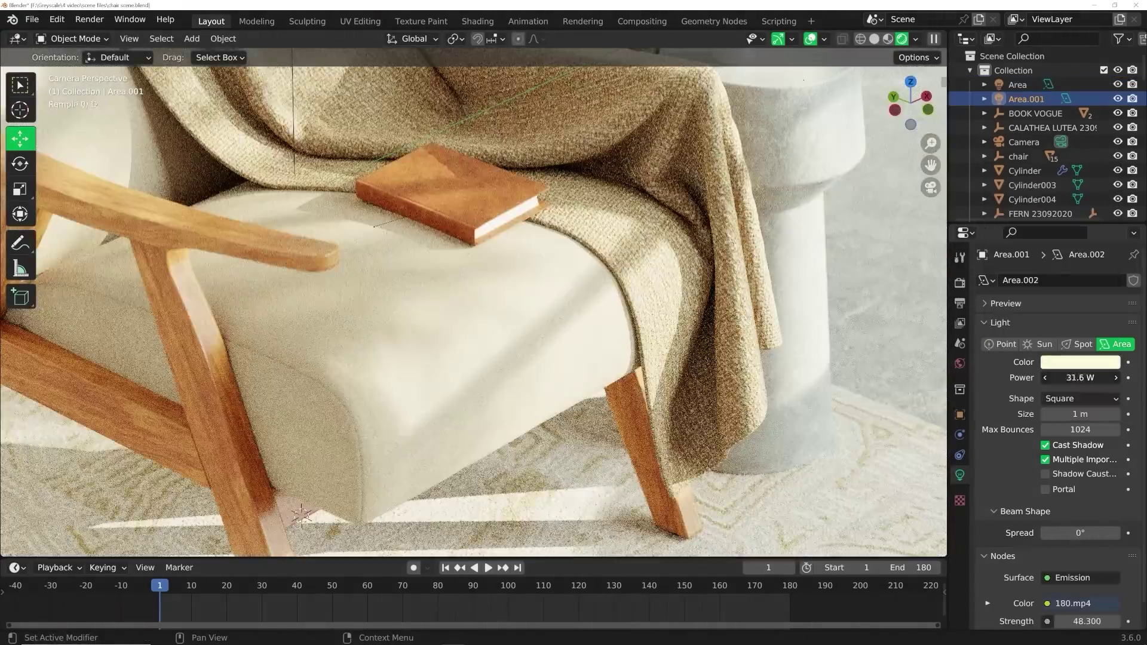
- Adjust the power of the area light Area.001 that casts the shadow pattern across the chair
left_click_drag(1064, 383, 1077, 383)
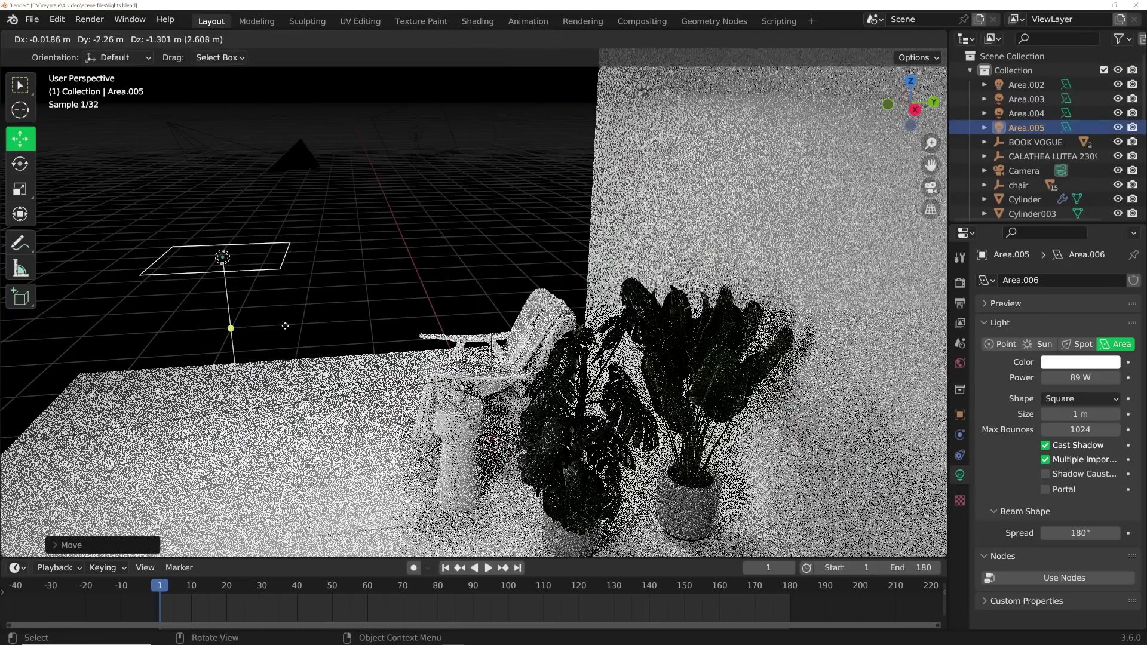
- Duplicate the area light, place the copy in front of the chair on its open side, and rotate it towards the scene
key("shift+d")
key("r")
left_click(384, 341)
middle_click_drag(384, 341, 565, 325)
key("g")
left_click(334, 389)
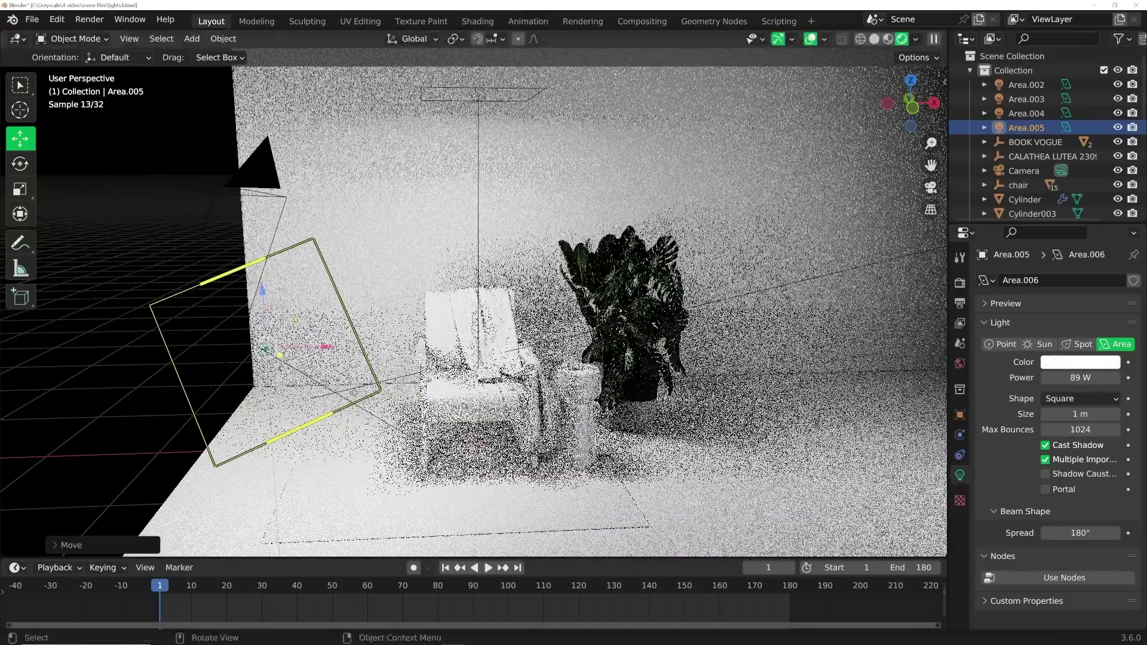
key("r")
key("r")
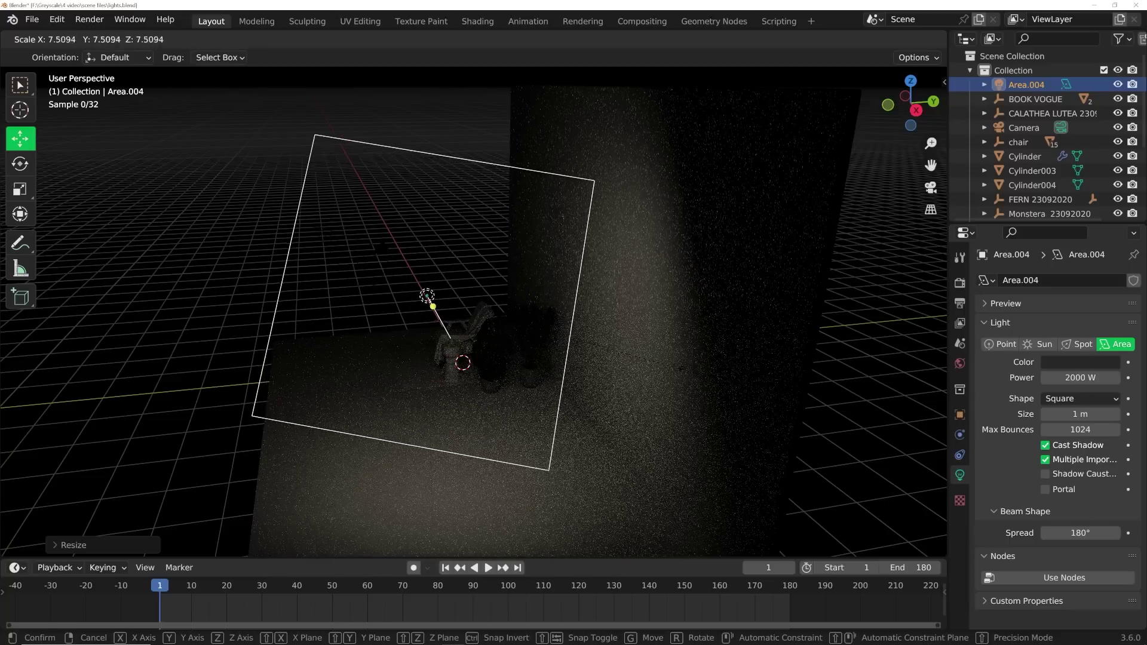
- Scale the area light Area.004 up to about 7.5 times its size
left_click(628, 371)
middle_click_drag(627, 371, 531, 372)
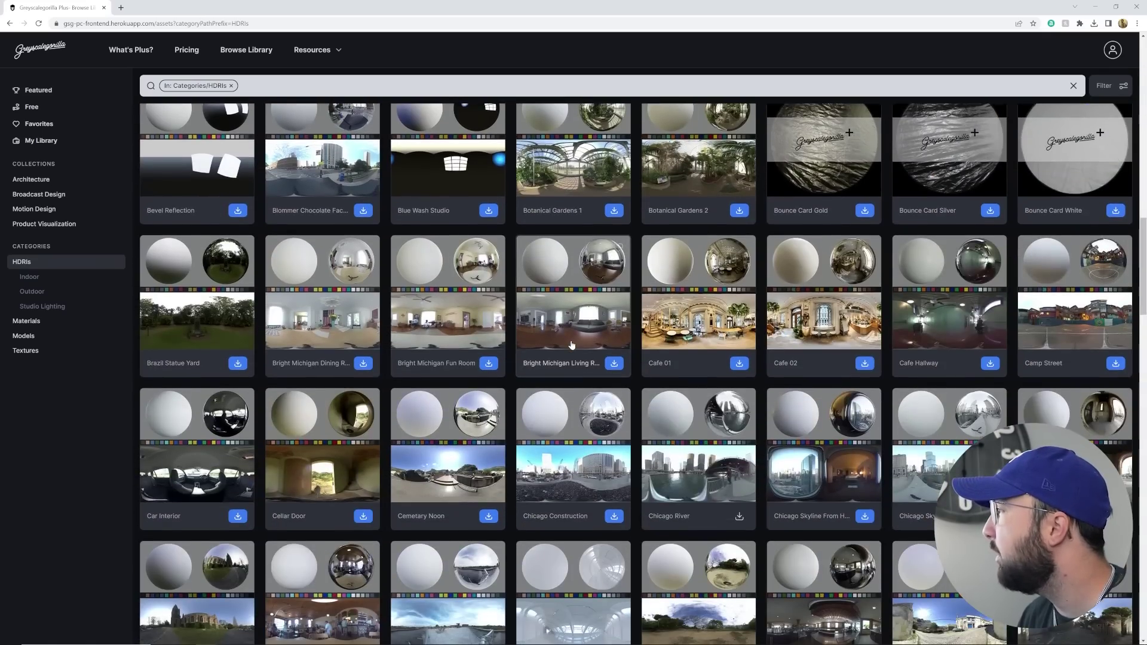
- Browse the HDRIs in the Greyscalegorilla library and narrow them to the Indoor category
scroll(571, 345, "down", 10)
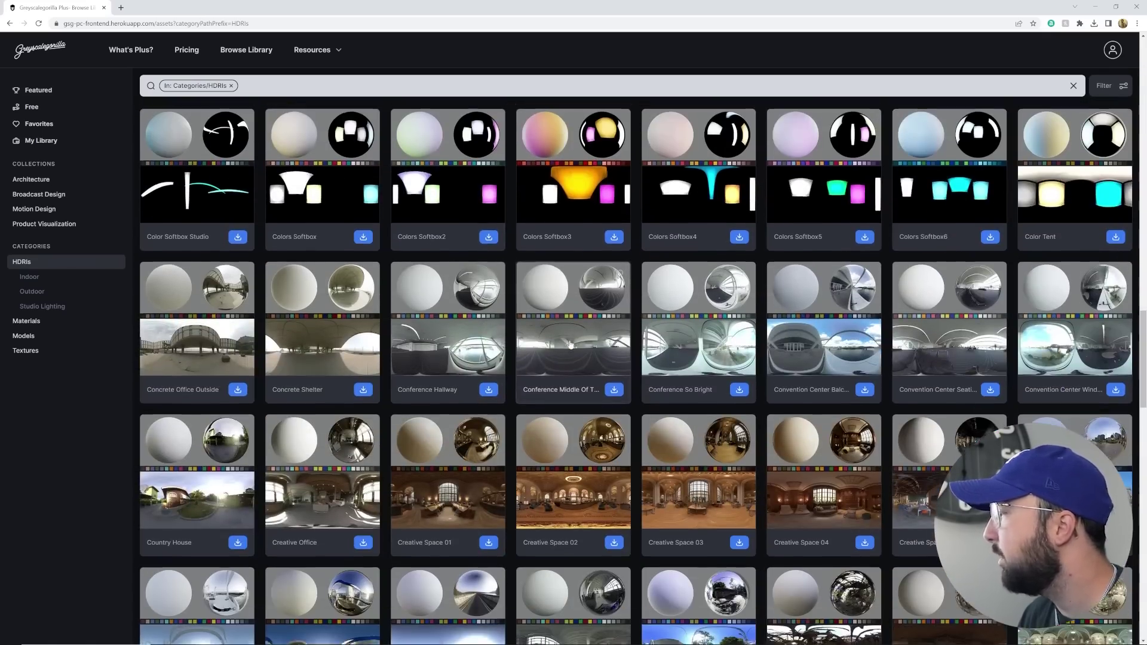
scroll(571, 345, "down", 4)
scroll(568, 343, "down", 10)
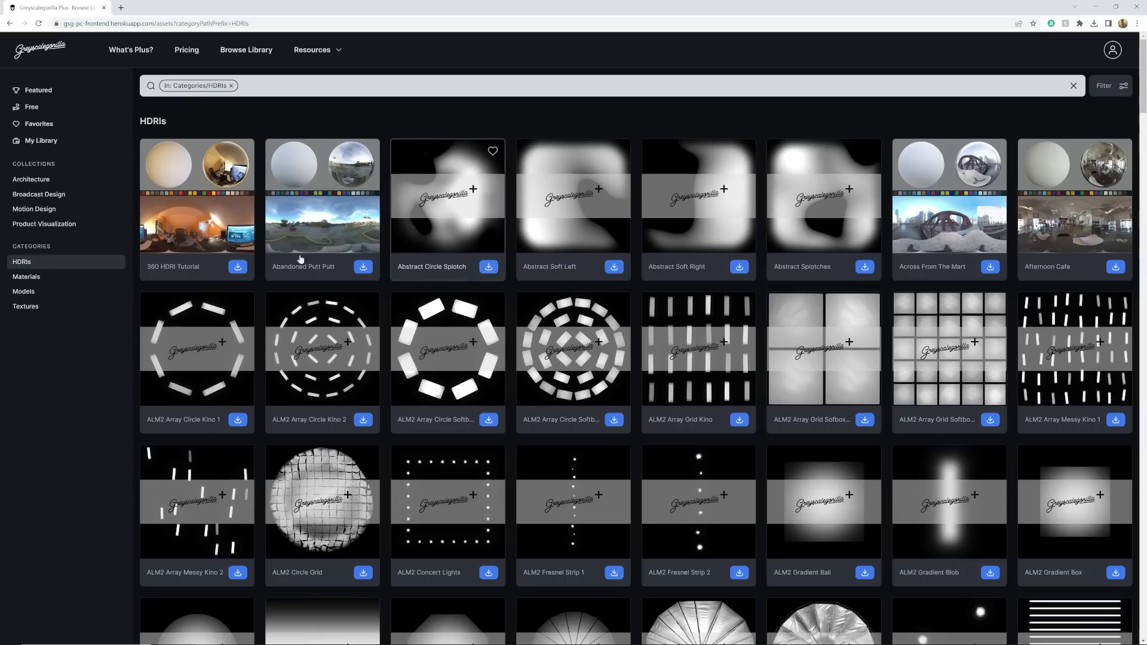
left_click(30, 277)
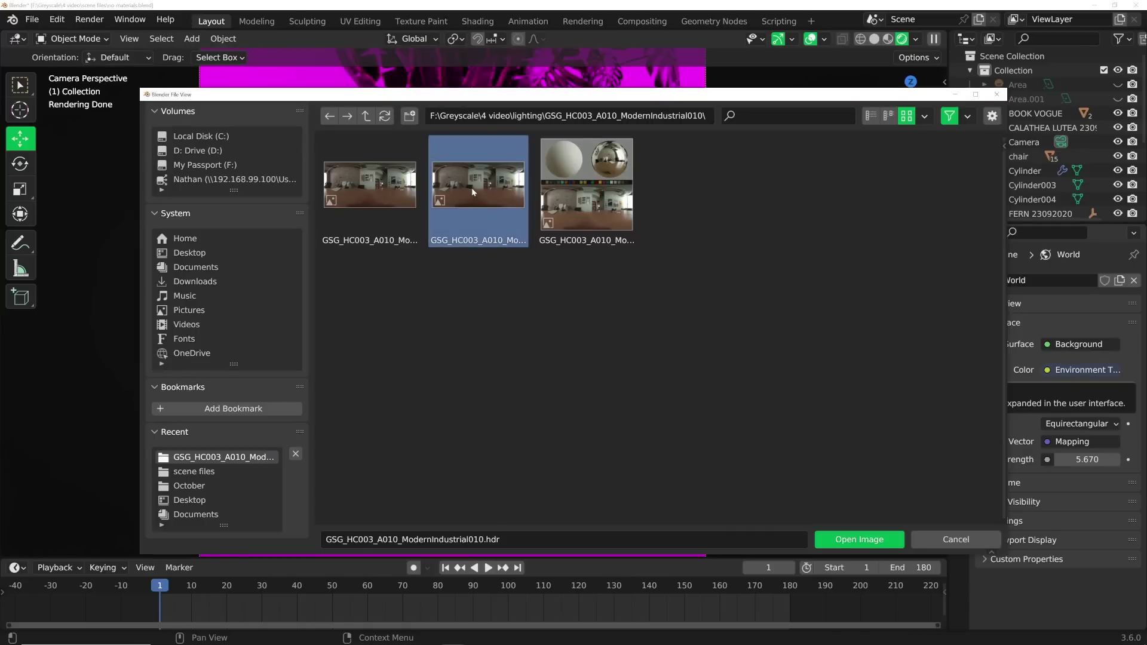
- Load GSG_HC003_A010_ModernIndustrial010.hdr as the world's environment texture and view the scene through the camera
double_click(472, 190)
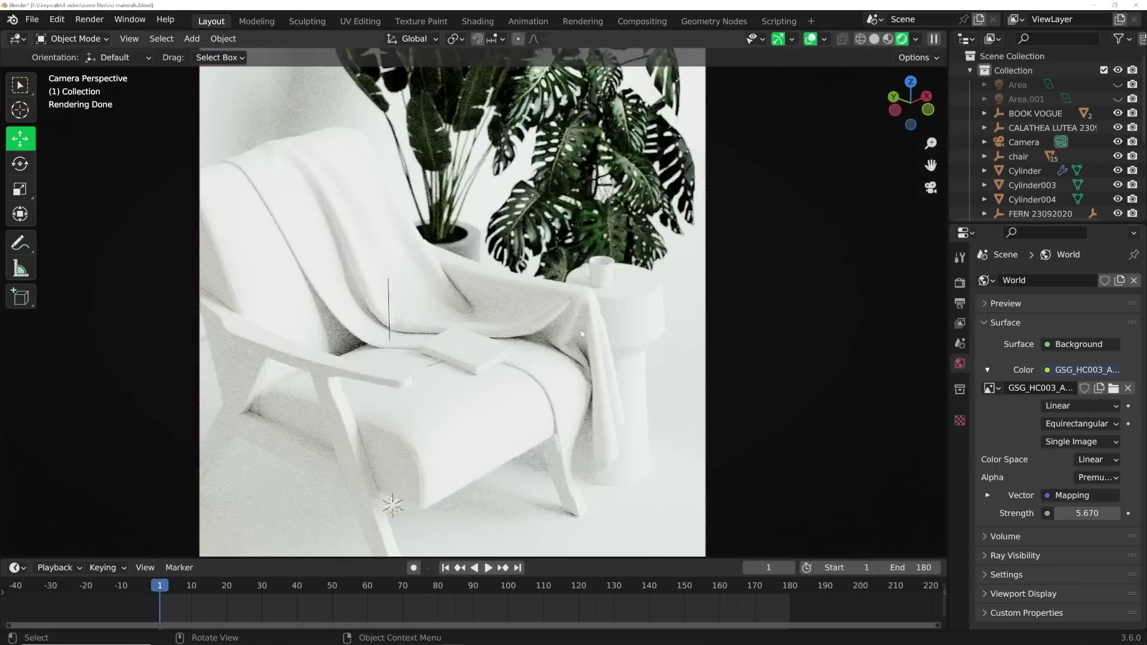
middle_click_drag(519, 220, 566, 309)
key("KP_0")
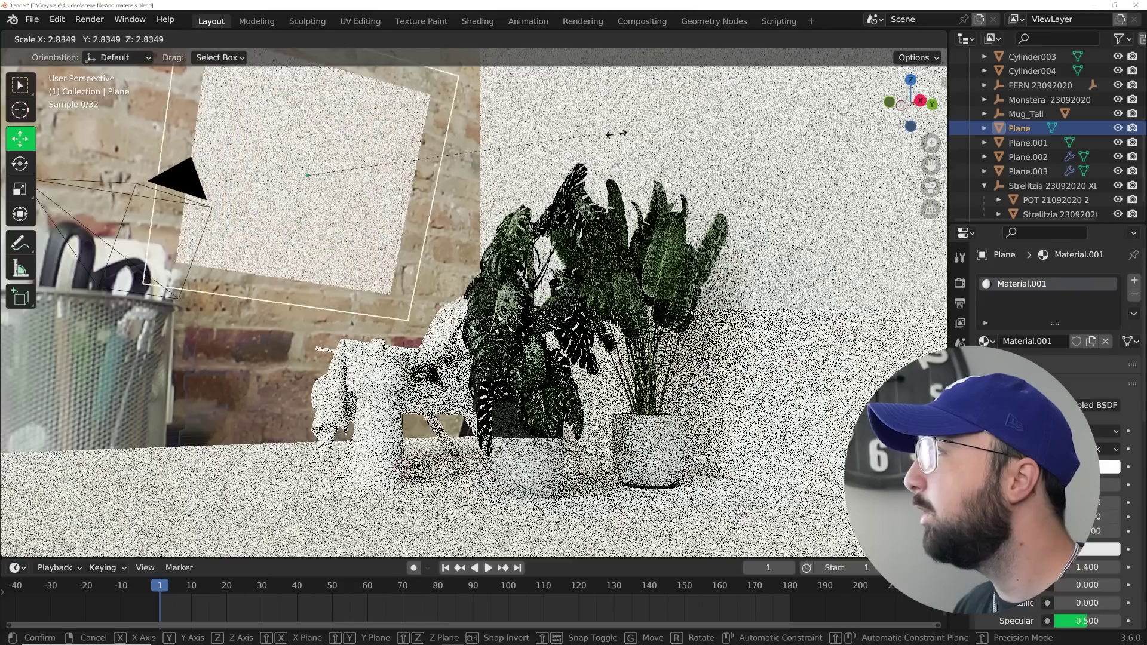
- Scale the Plane near the camera to about 2.83 times its size and toggle its viewport visibility from the camera view
key("Return")
key("KP_0")
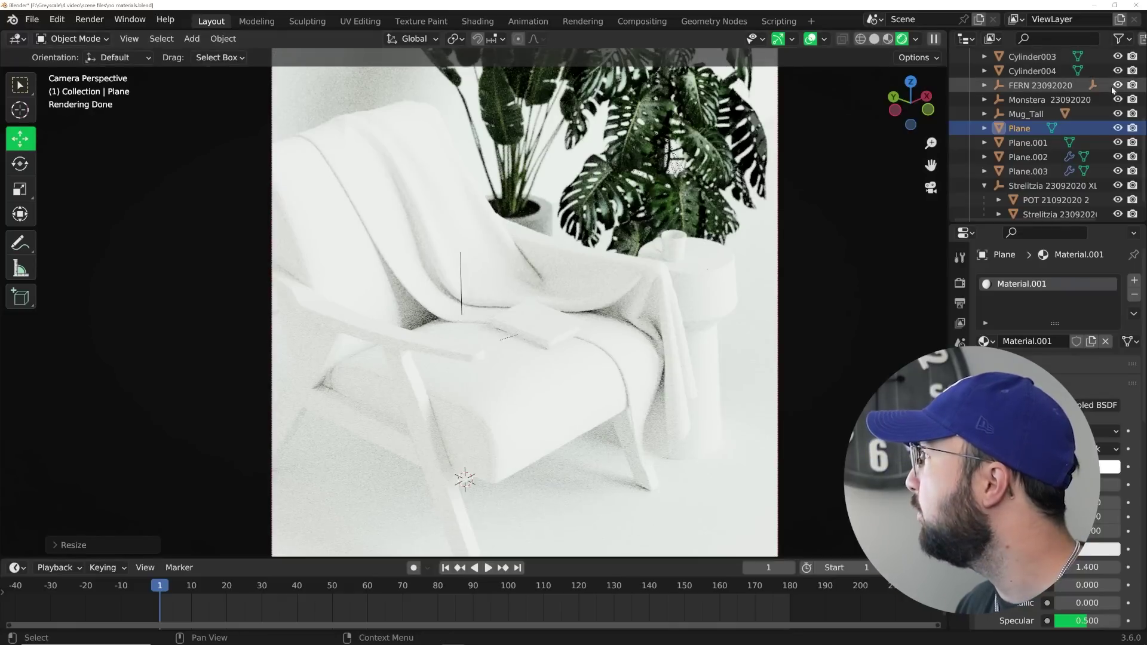
left_click(1117, 128)
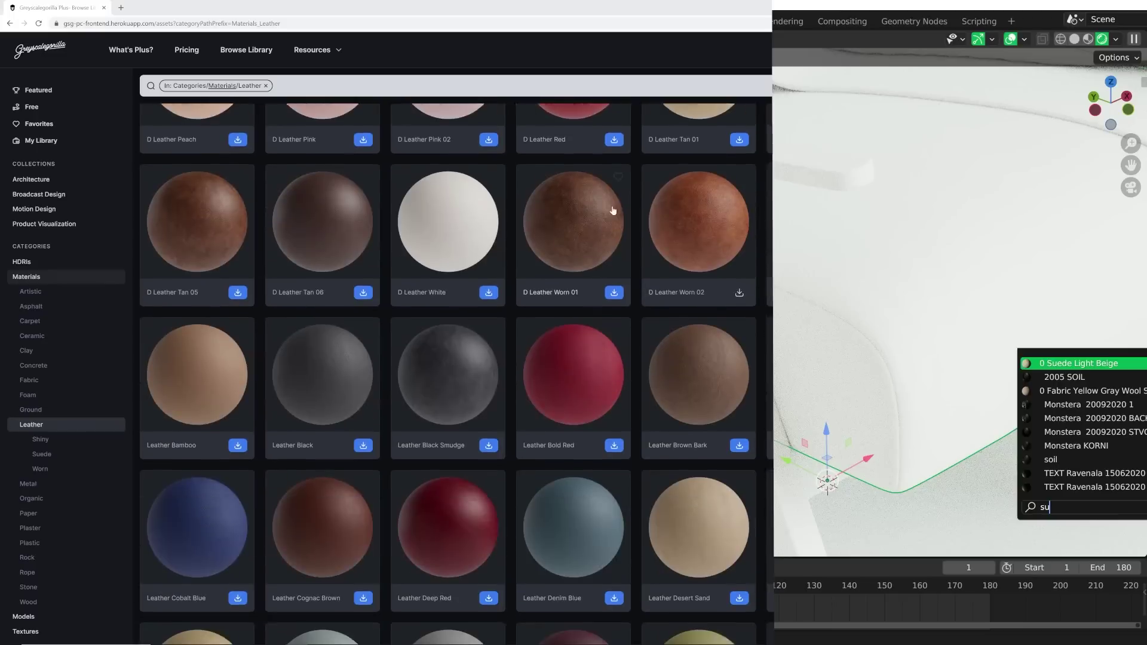
- Browse the Leather materials down to the suedes and assign Suede Light Beige to the chair's seat cushion
scroll(609, 210, "down", 5)
scroll(704, 249, "down", 3)
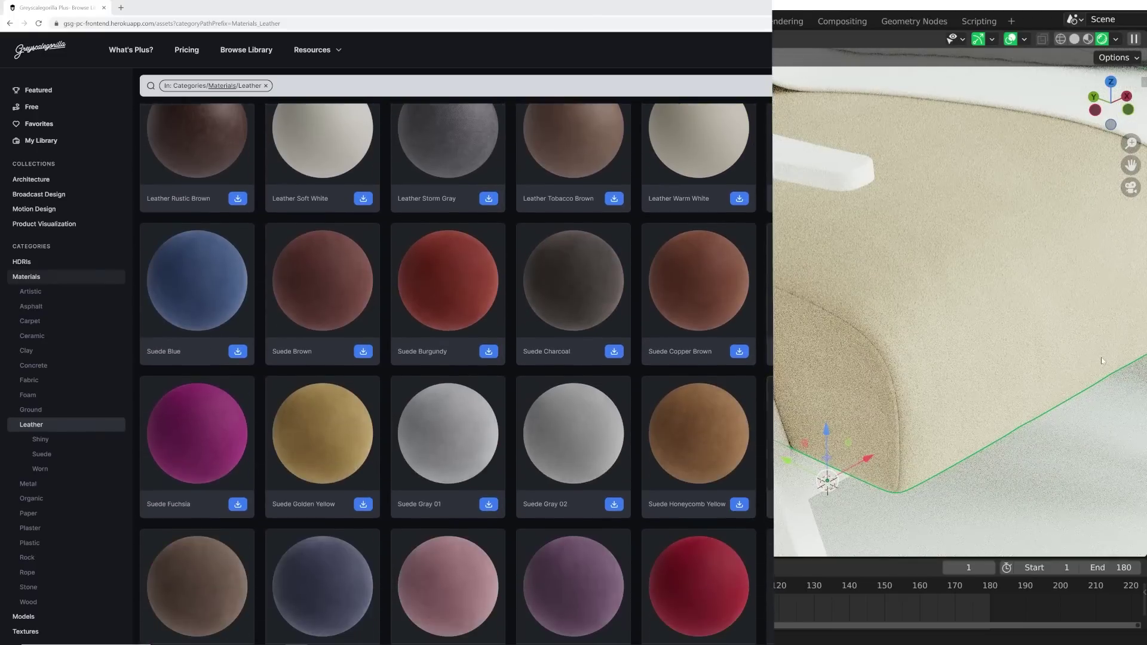
left_click(344, 289)
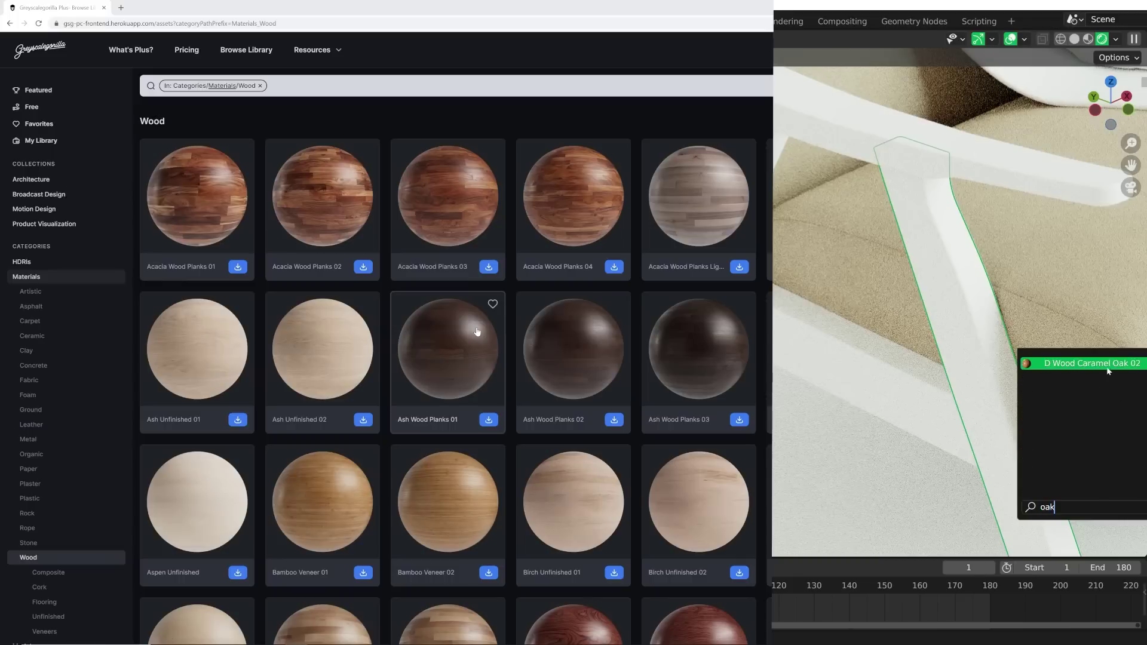
- Assign D Wood Caramel Oak 02 to the chair leg and link its material to the armrest and side rail
left_click(1108, 371)
scroll(477, 332, "down", 10)
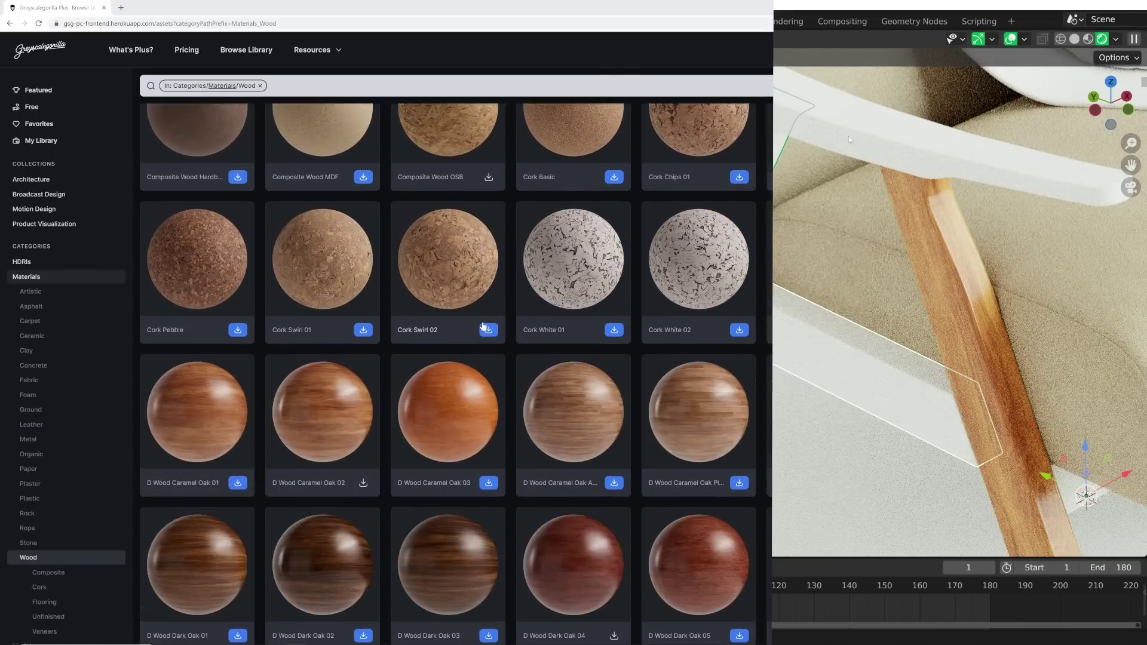
key("ctrl+l")
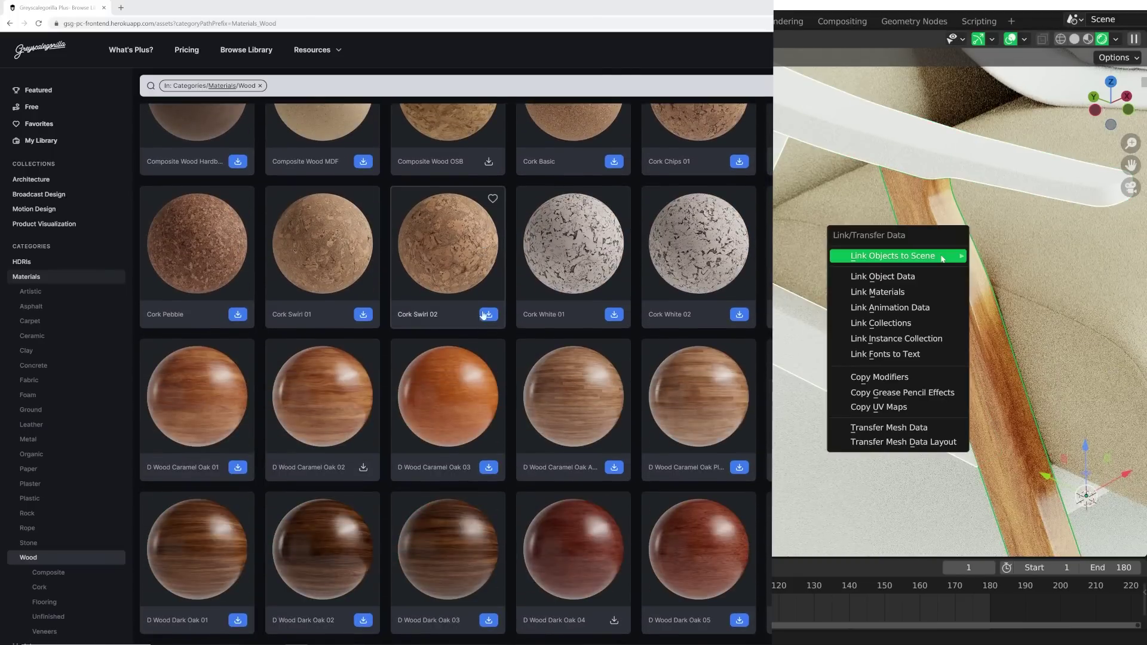
left_click(878, 291)
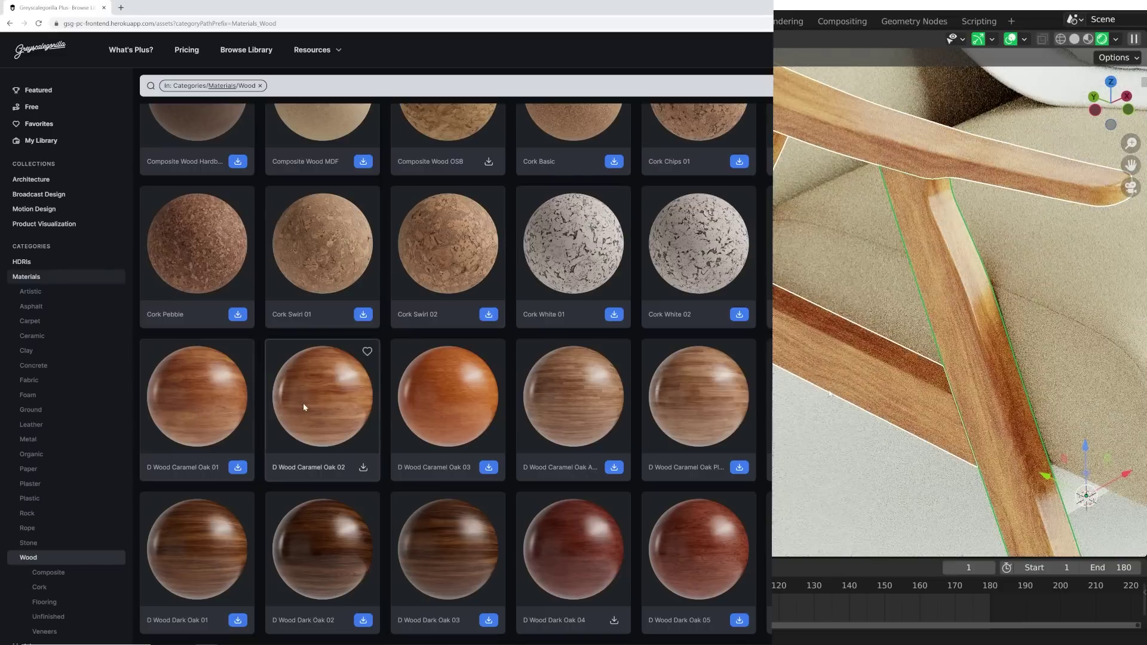
left_click(304, 408)
left_click(817, 425)
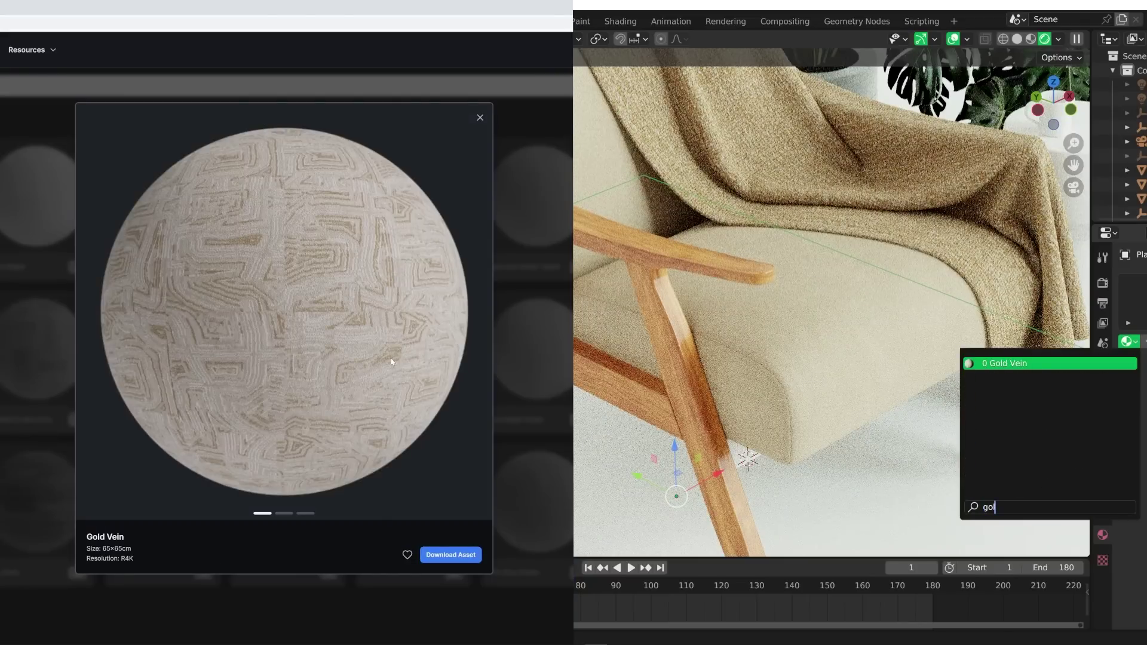
- Assign the Gold Vein material to the rug plane under the chair
left_click(1033, 363)
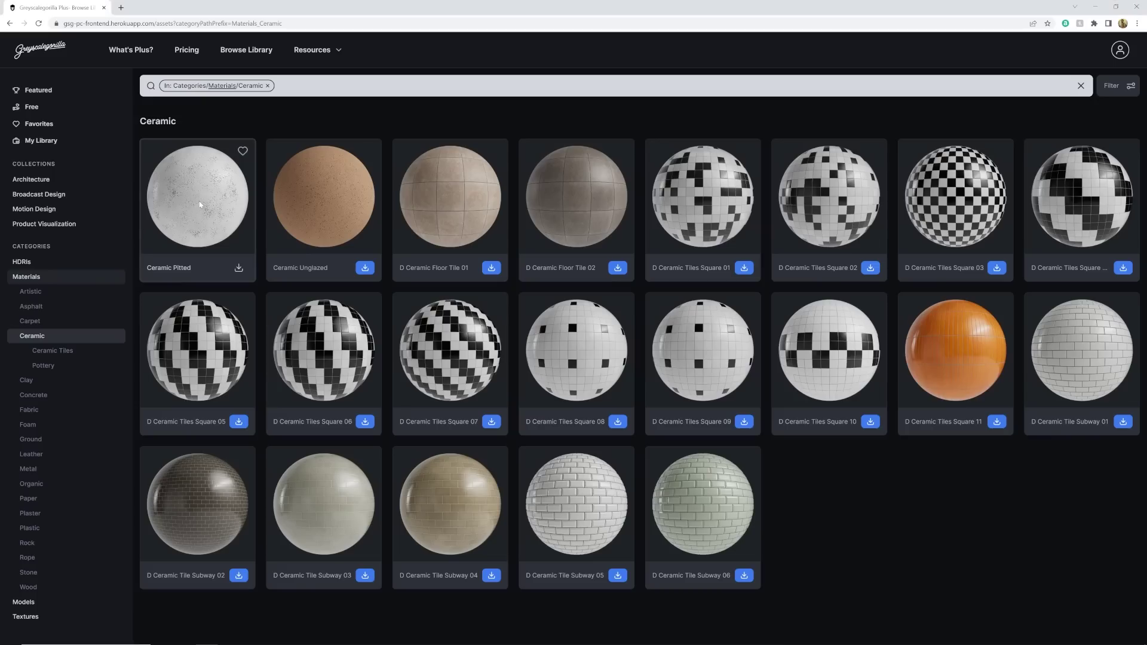
- Open the Ceramic Pitted library material and assign D Ceramic Pitted to the mug on the side table
left_click(198, 199)
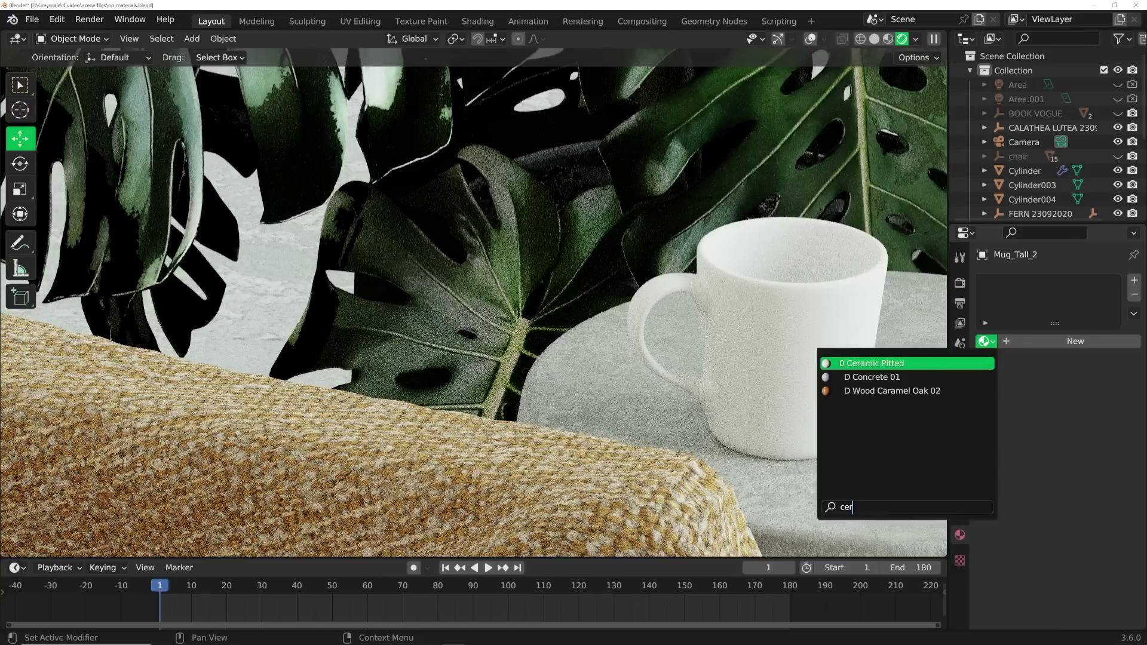
key("Return")
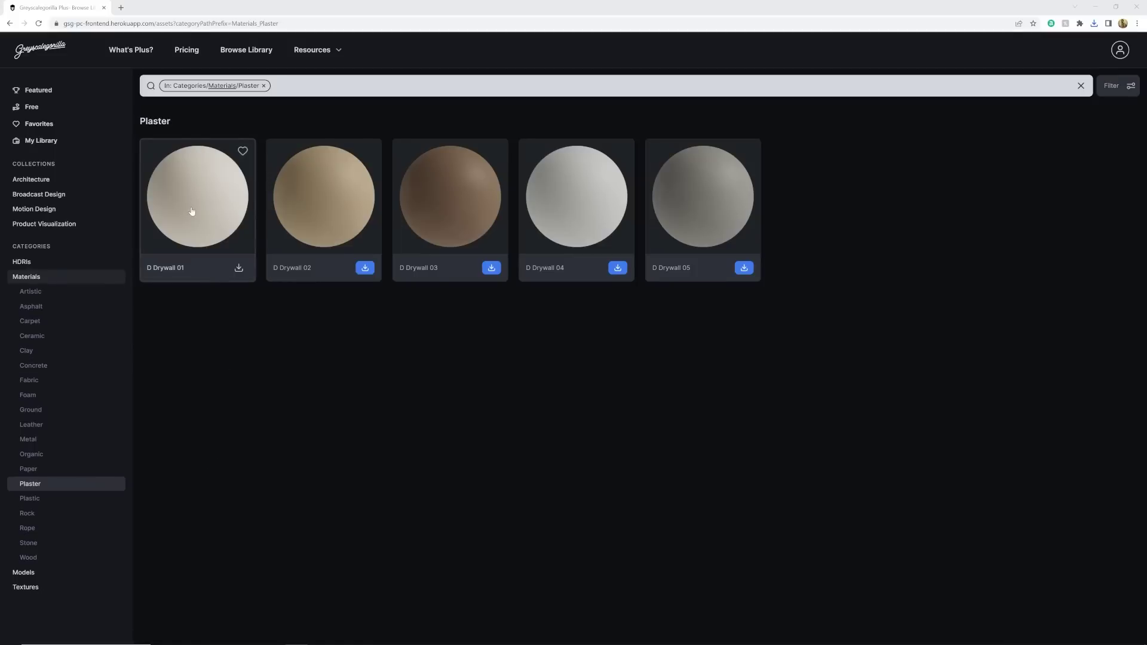
- Open the D Drywall 01 library material and assign it to the wall, Plane.002
left_click(192, 211)
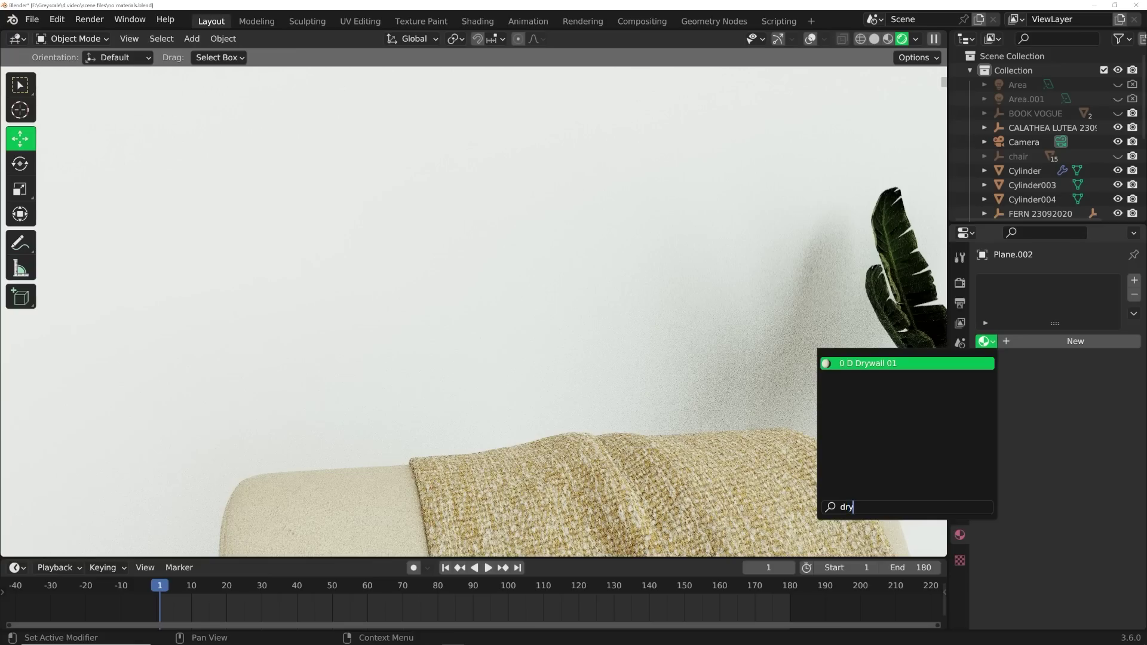
left_click(912, 365)
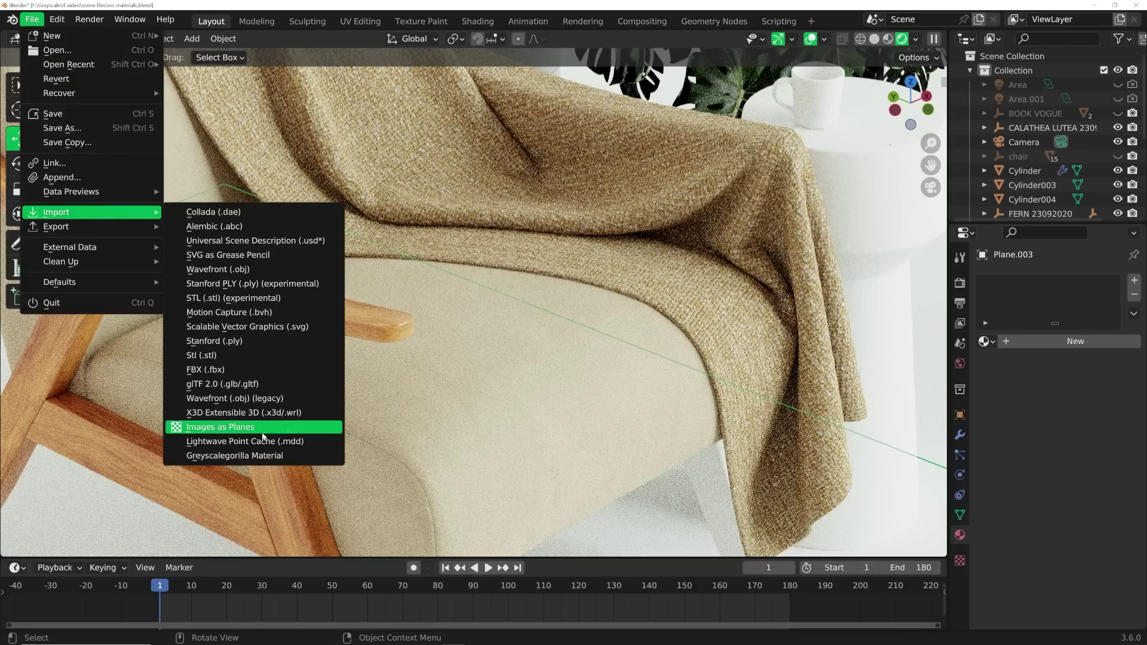
- Import the Greyscalegorilla material from the GSG_MC019_A013_GoldVein folder in the bookmarked materials directory
left_click(266, 455)
left_click(120, 415)
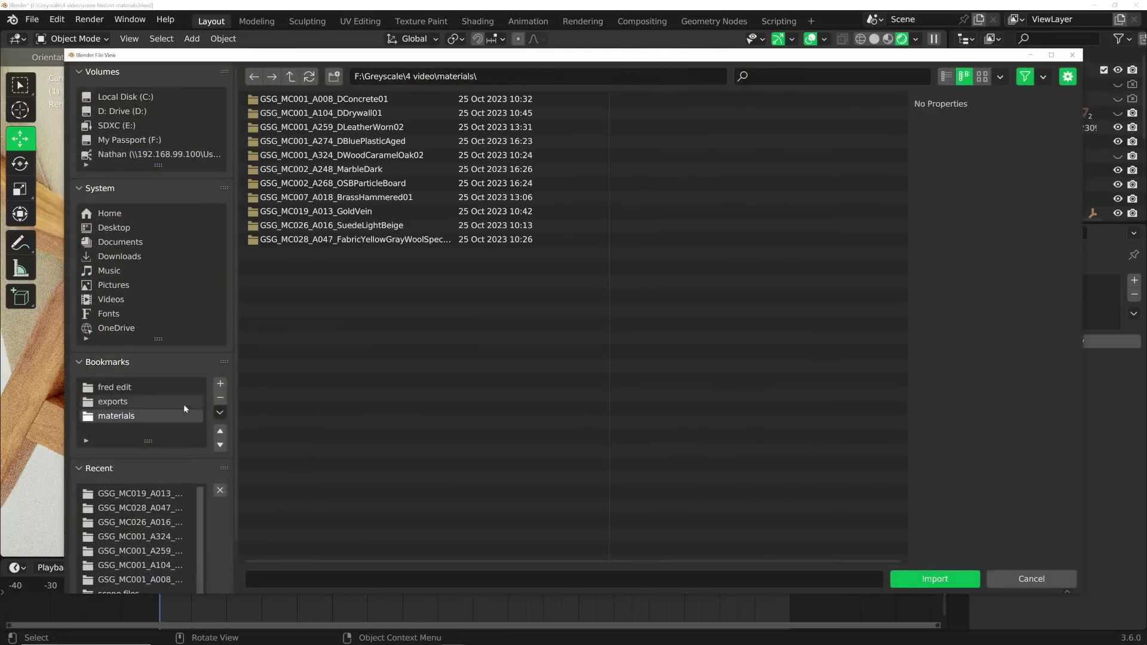
double_click(367, 211)
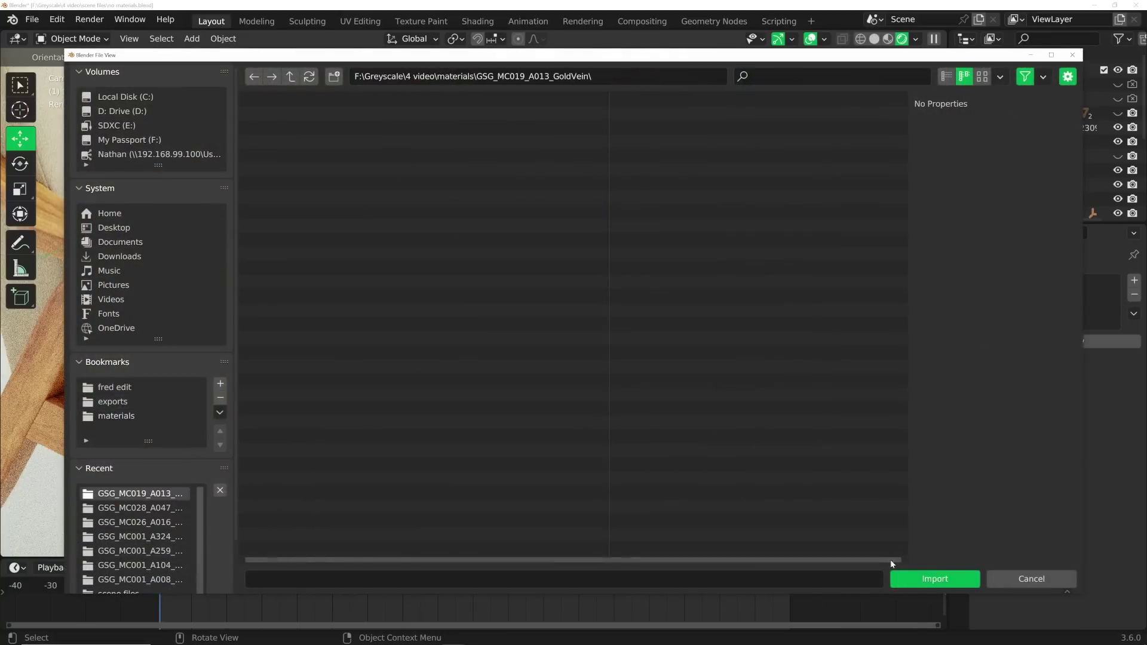
left_click(902, 578)
left_click(891, 631)
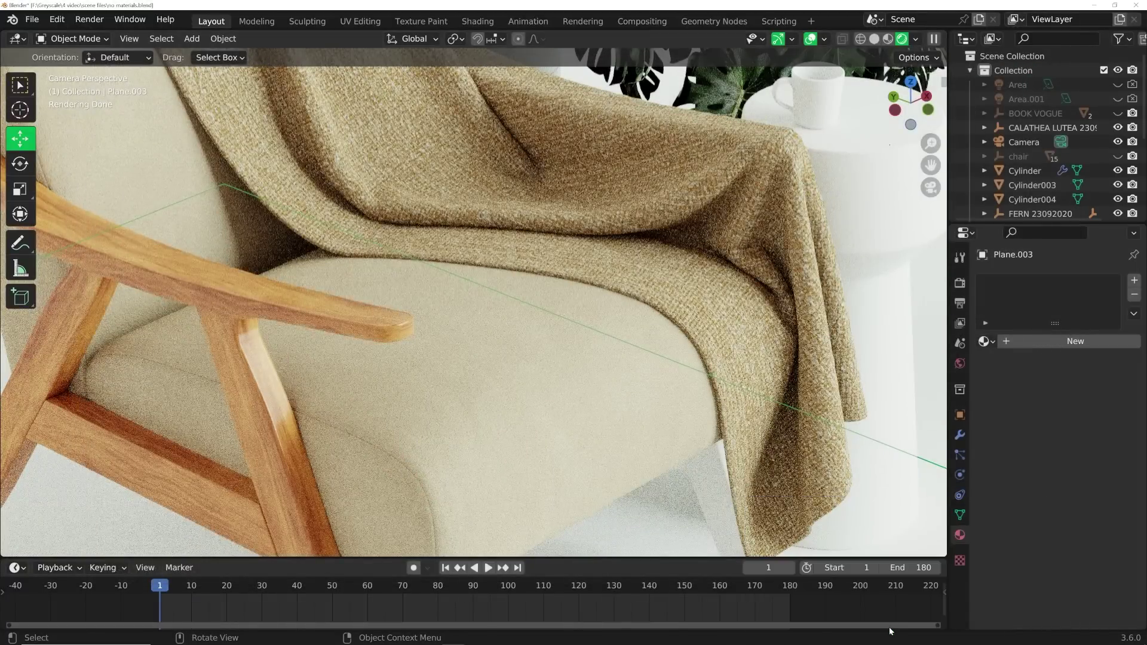
- Assign the imported Gold Vein material to Plane.003
left_click(986, 341)
type("gol")
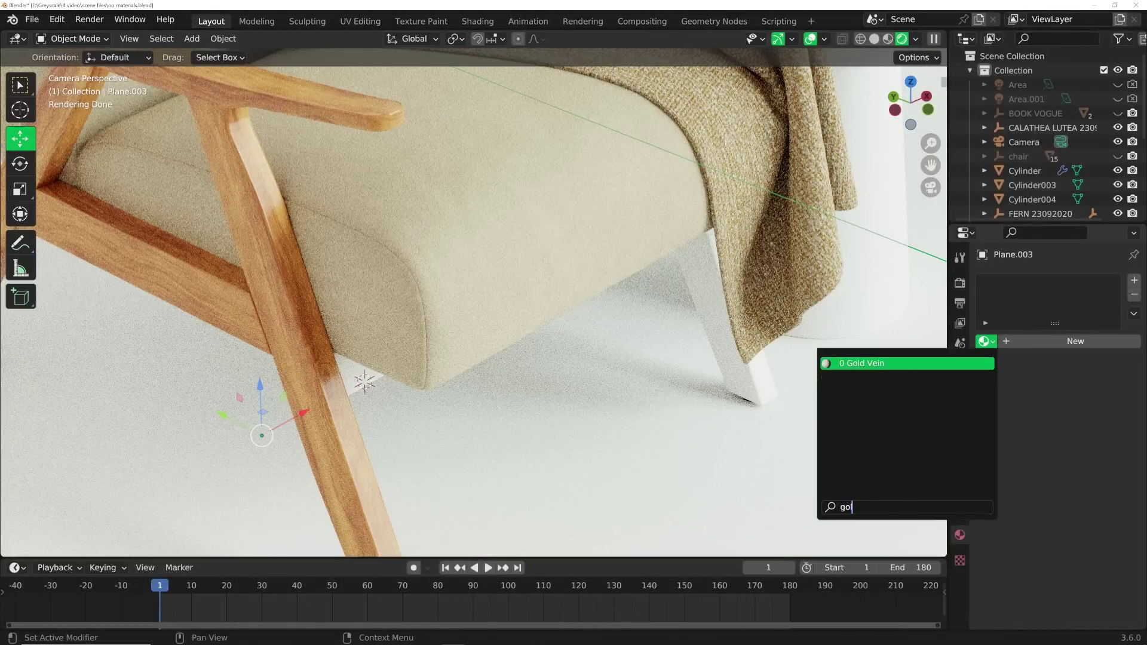
key("Return")
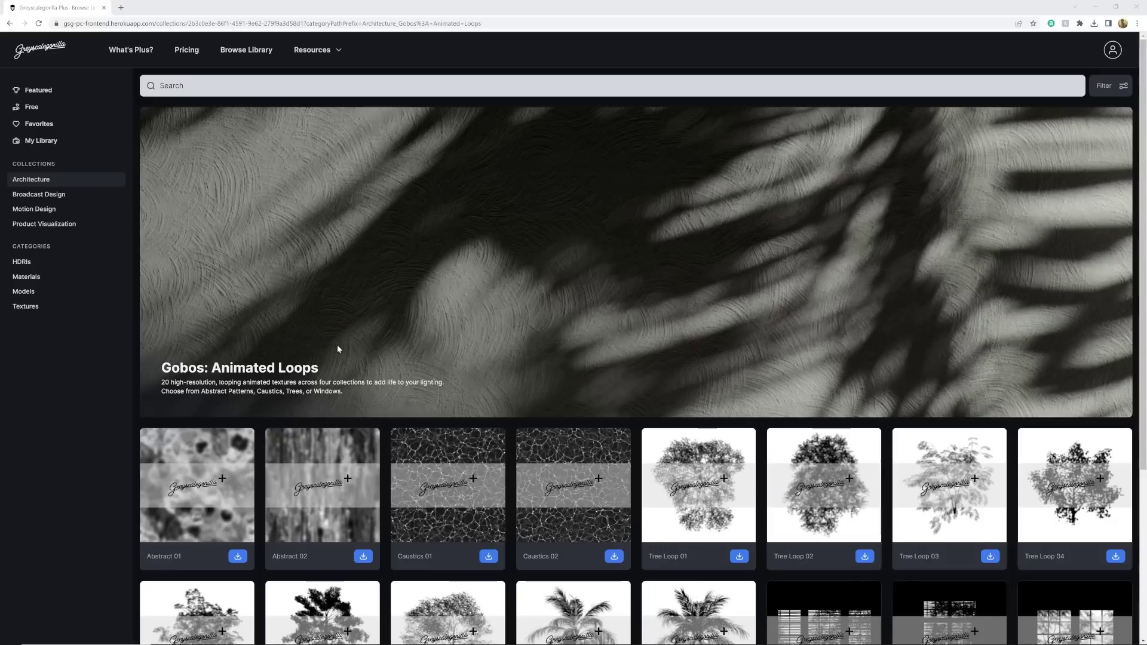
- Switch to the Greyscalegorilla library and look through the Gobos: Animated Loops collection
scroll(340, 348, "down", 4)
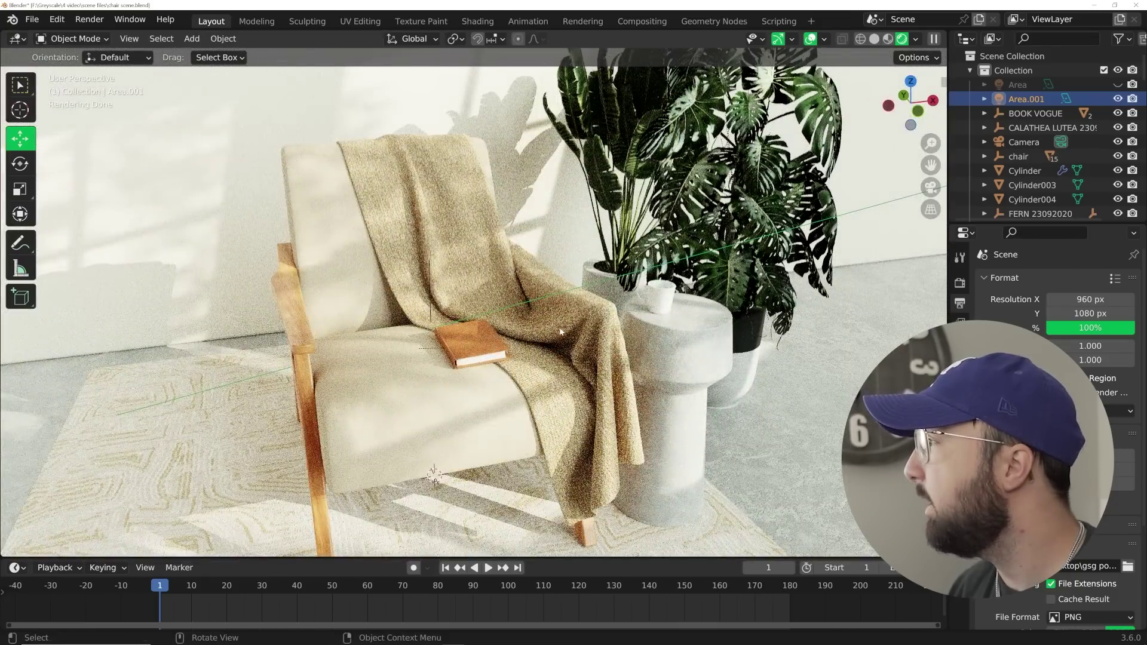
- Set the power of the gobo area light Area.001 to 31.5 W, judging it from the camera view
middle_click_drag(561, 332, 479, 212)
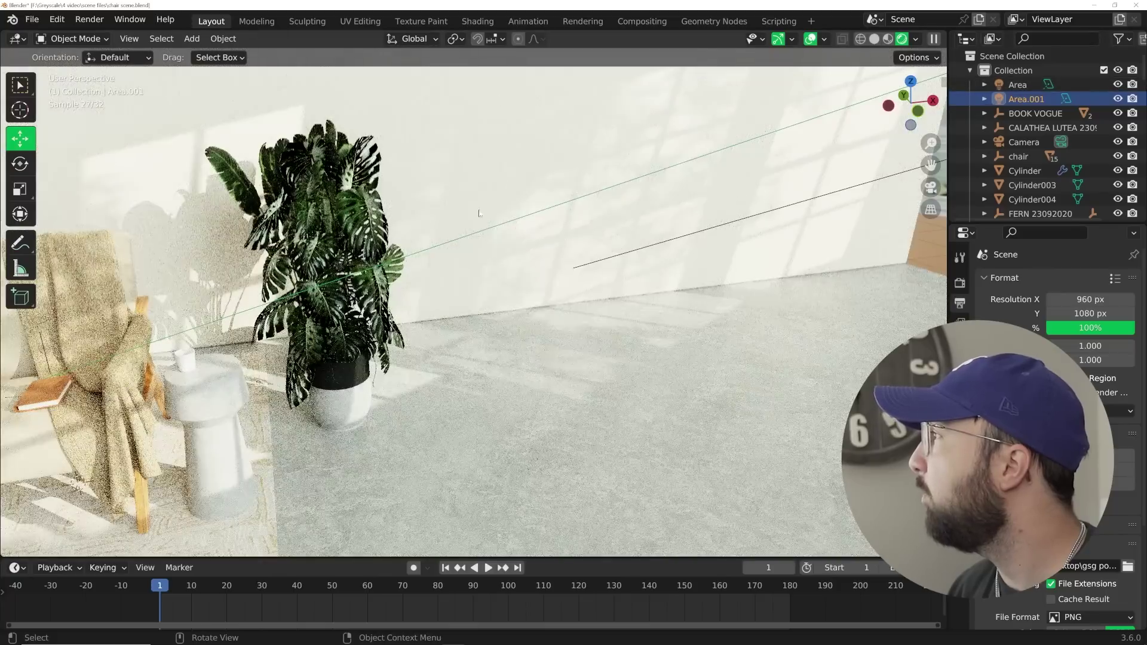
key("KP_0")
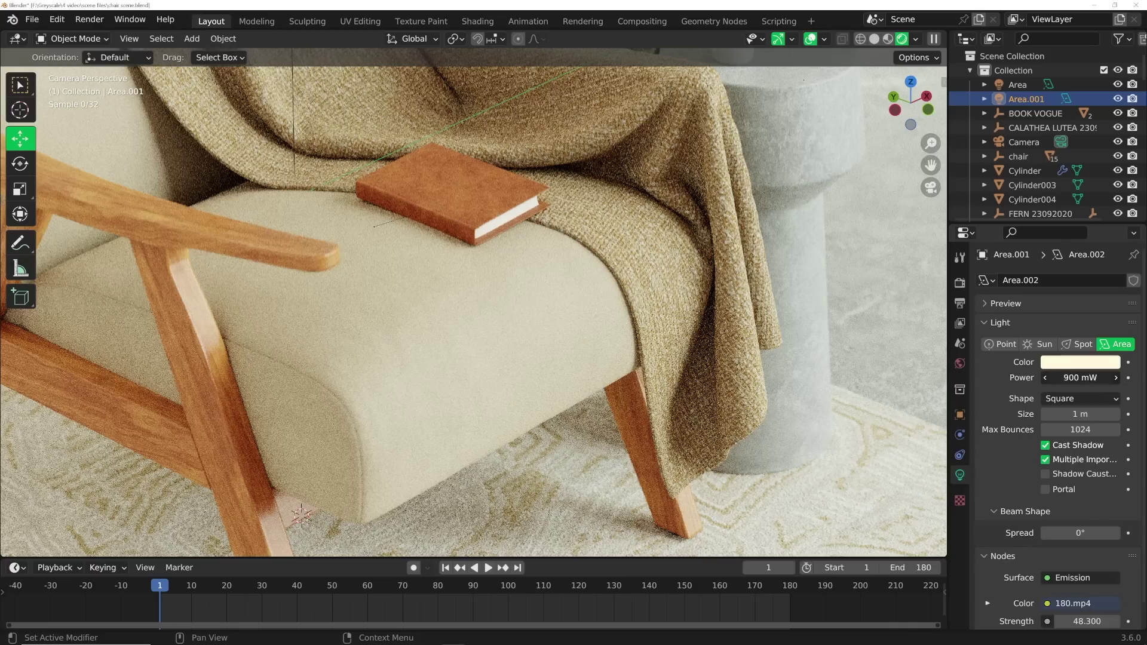
mouse_move(1080, 377)
left_mouse_down()
mouse_move(1118, 377)
mouse_move(1069, 377)
left_mouse_up()
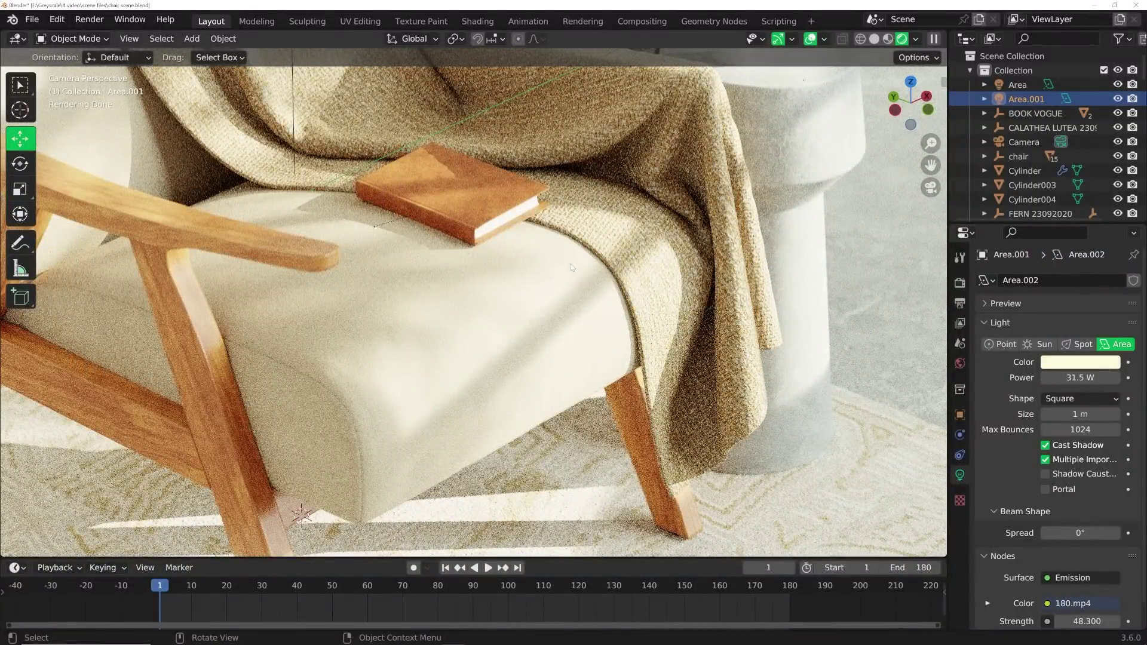
key("Home")
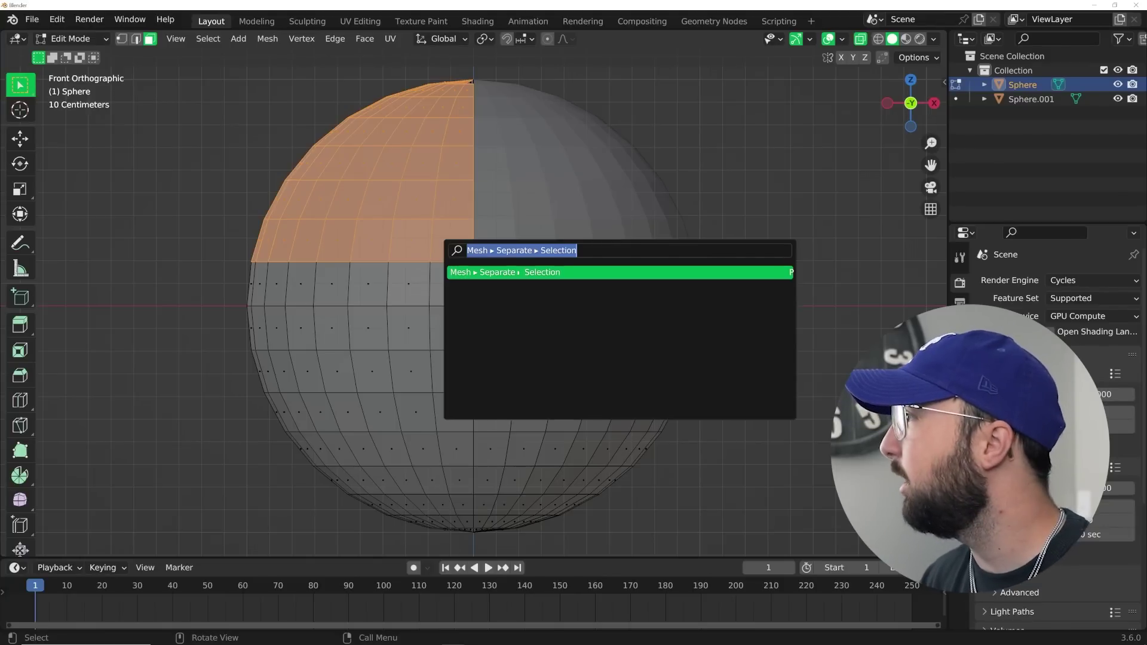
- Separate the selected quarter of faces from the sphere into its own object
key("Return")
key("Tab")
- Try moving the separated quarter and the other half of the sphere to check that they are independent pieces
left_click(400, 212)
key("g")
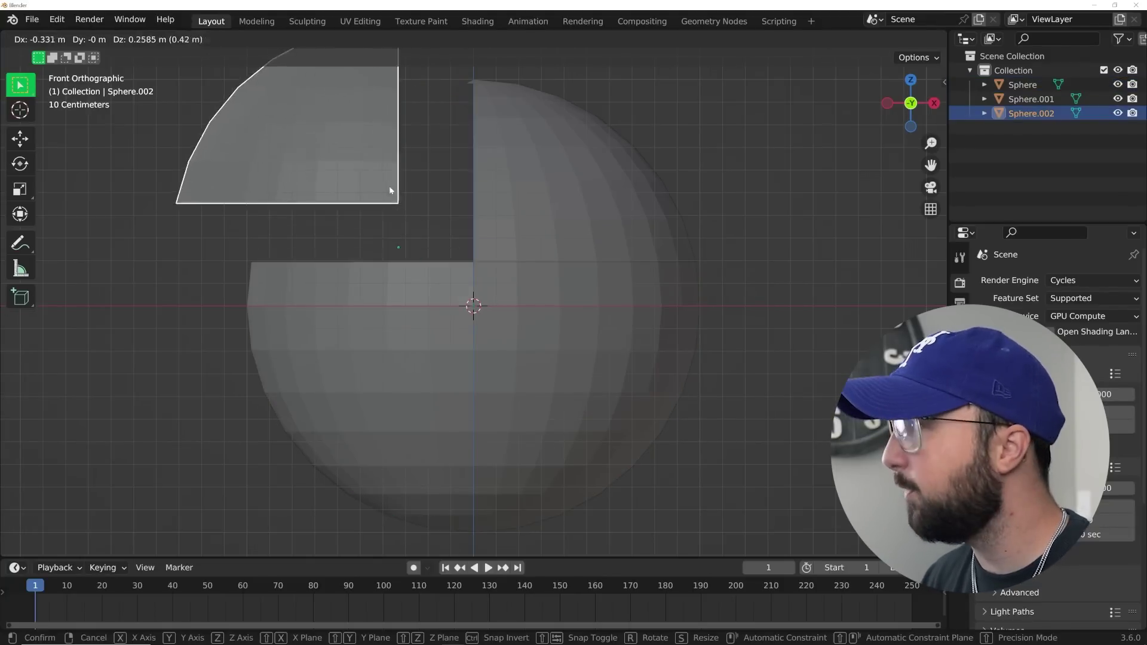
right_click(389, 190)
left_click(568, 180)
key("g")
right_click(710, 273)
middle_click_drag(710, 273, 597, 300)
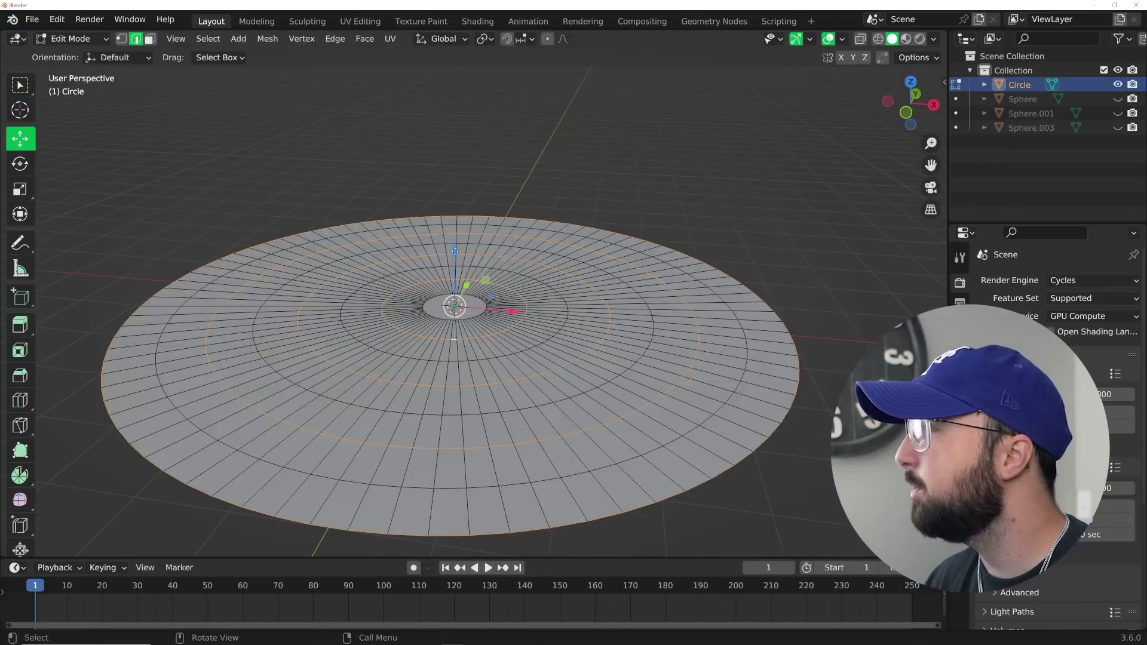
- Move the circle's selected alternating edge loops vertically to form concentric ridges
key("g")
key("Return")
key("Tab")
middle_click_drag(573, 311, 555, 254)
scroll(554, 253, "up", 3)
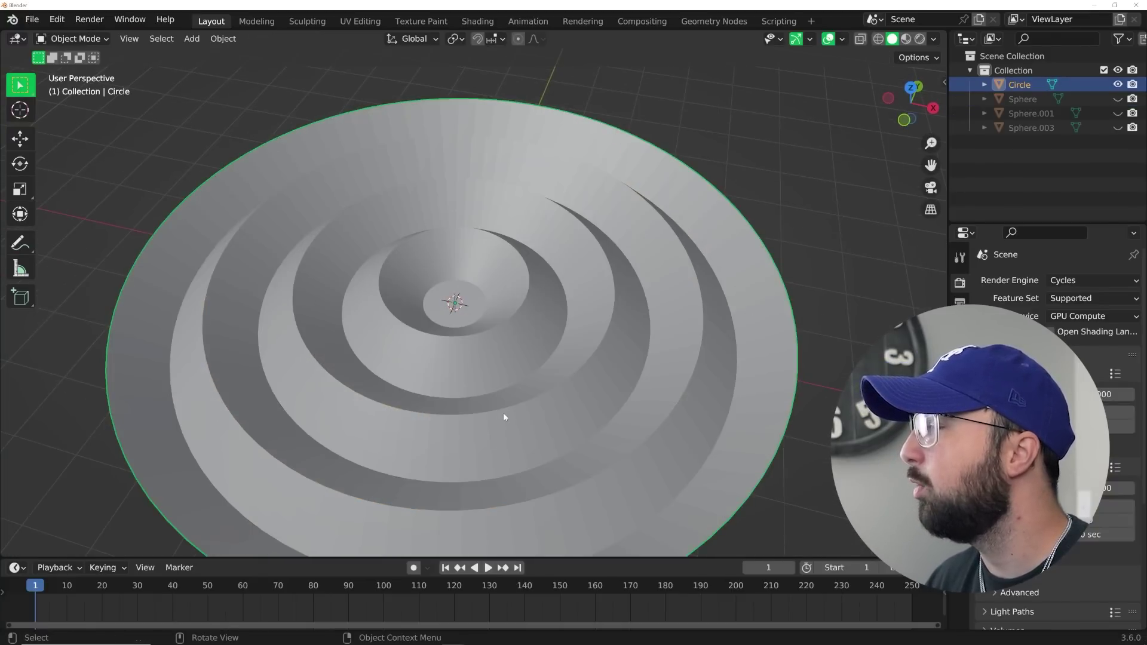
- Select all faces in one half of the ridged circle, working from the top view
left_click_drag(460, 72, 643, 545)
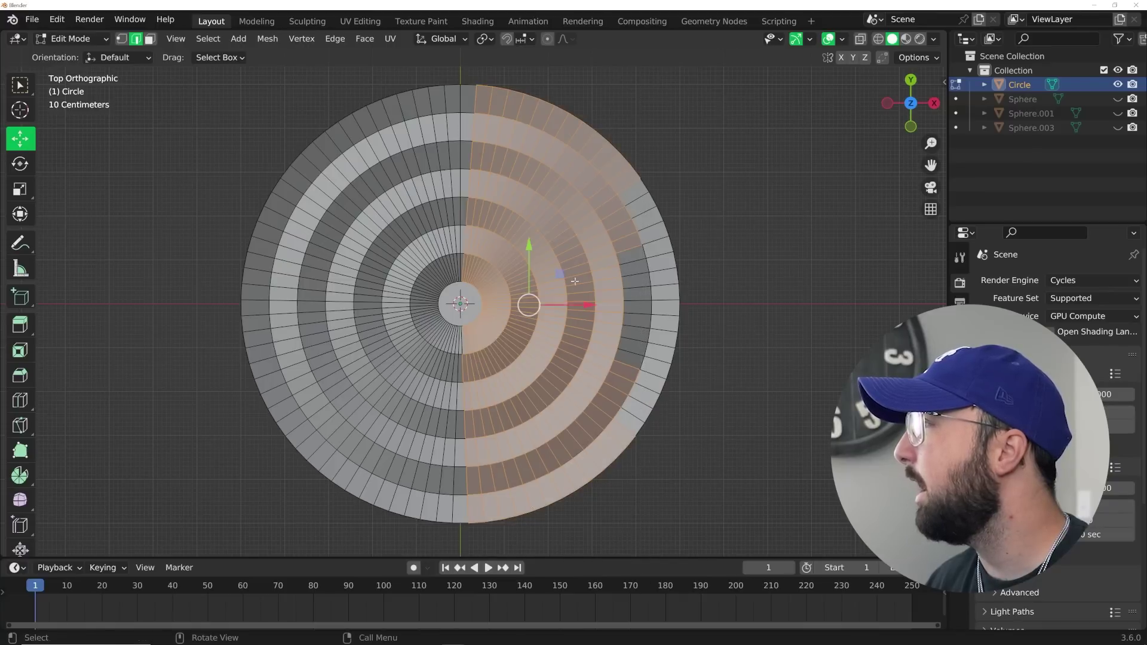
left_click_drag(756, 160, 588, 423, "shift")
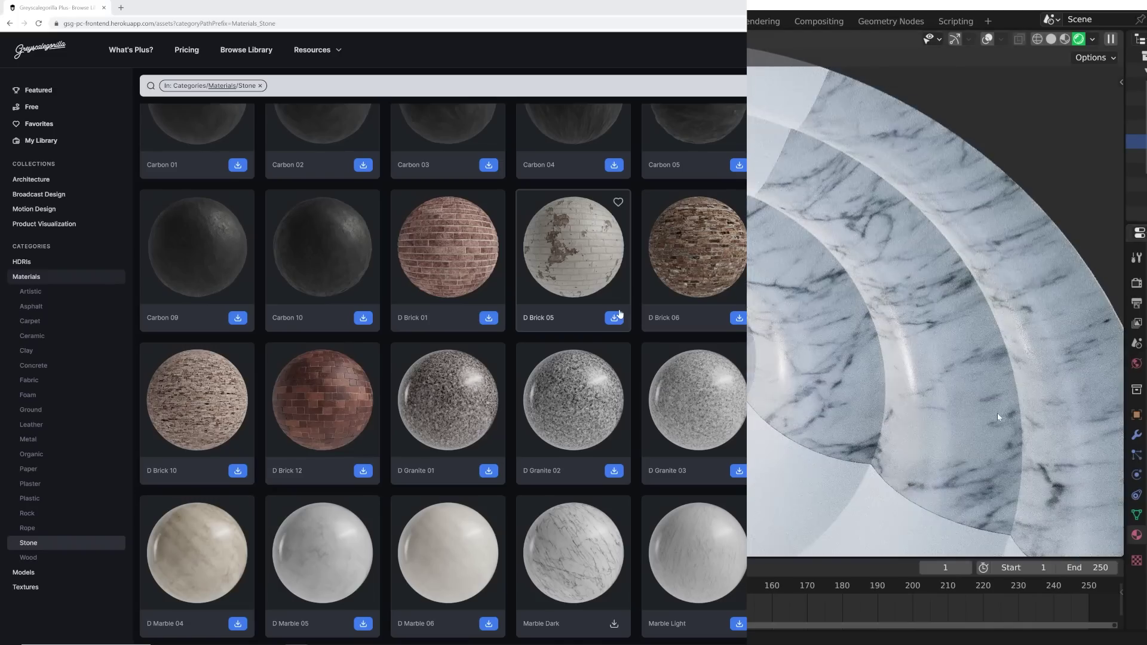
- Pick Marble Dark from the Greyscalegorilla stone materials and assign the 0 D Blue Plastic Aged material to a section of the ridged disc
left_click(561, 563)
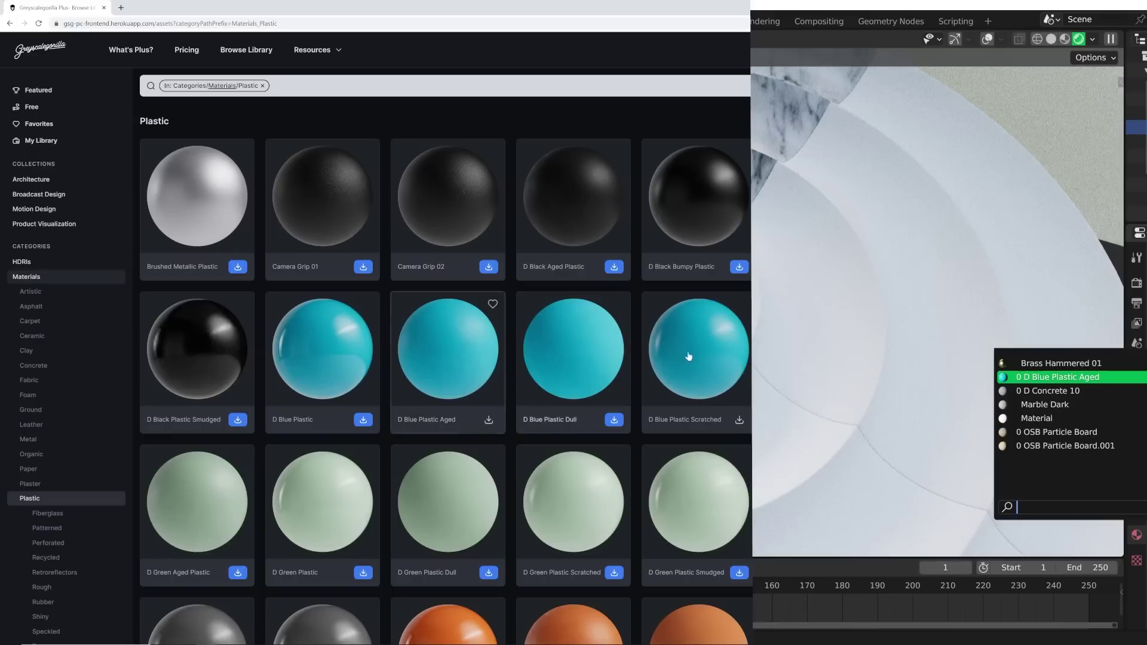
left_click(1021, 376)
left_click(696, 353)
scroll(1075, 337, "up", 3)
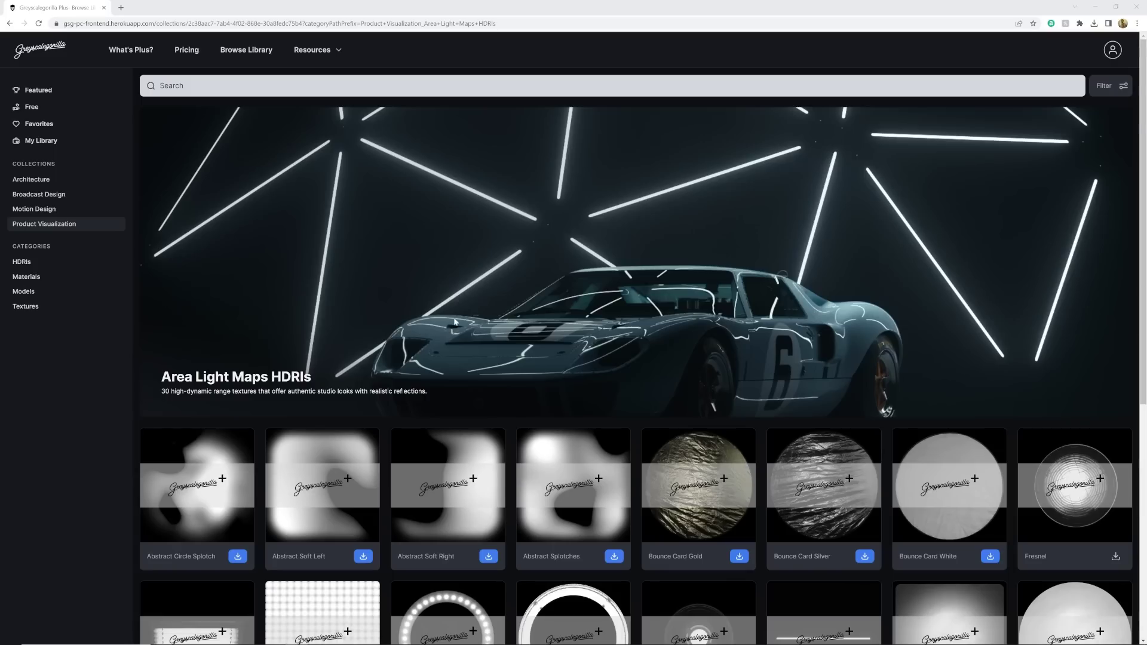
- Browse the Area Light Maps HDRIs collection on the Greyscalegorilla site and pick the Fresnel map
scroll(388, 418, "down", 6)
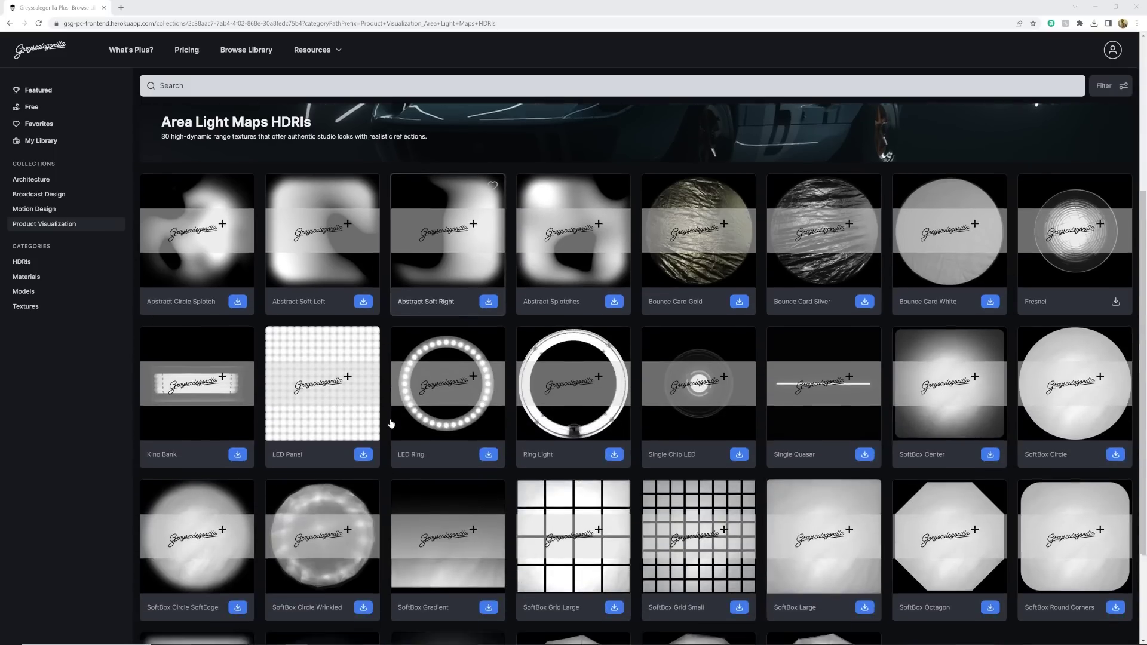
scroll(392, 429, "up", 5)
scroll(896, 448, "down", 1)
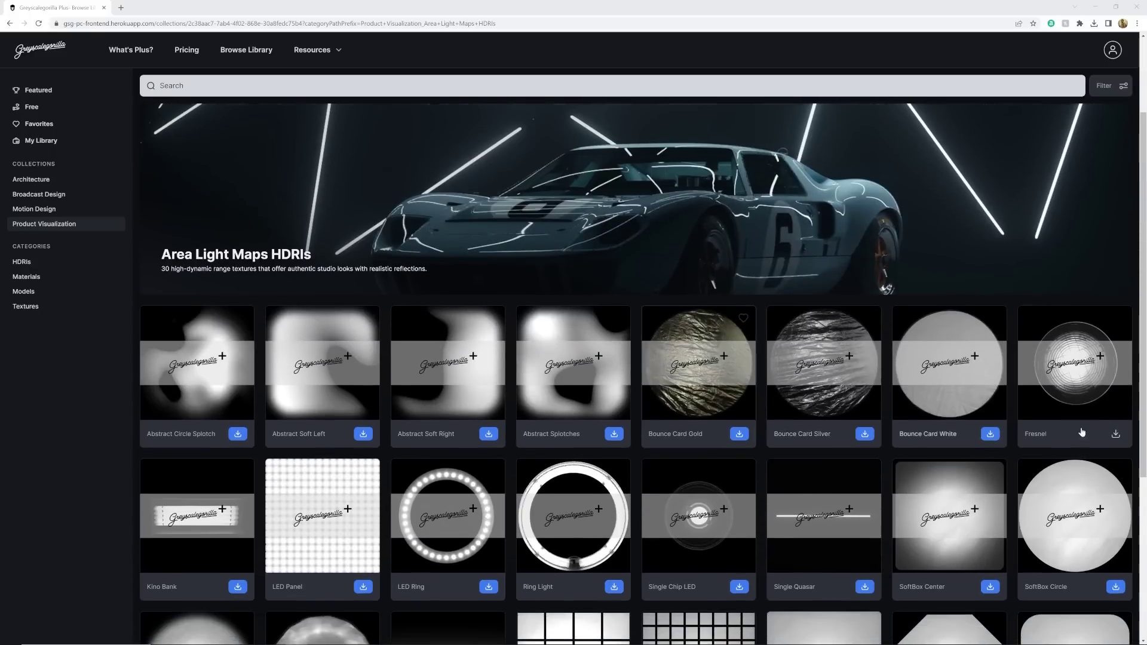
left_click(1077, 371)
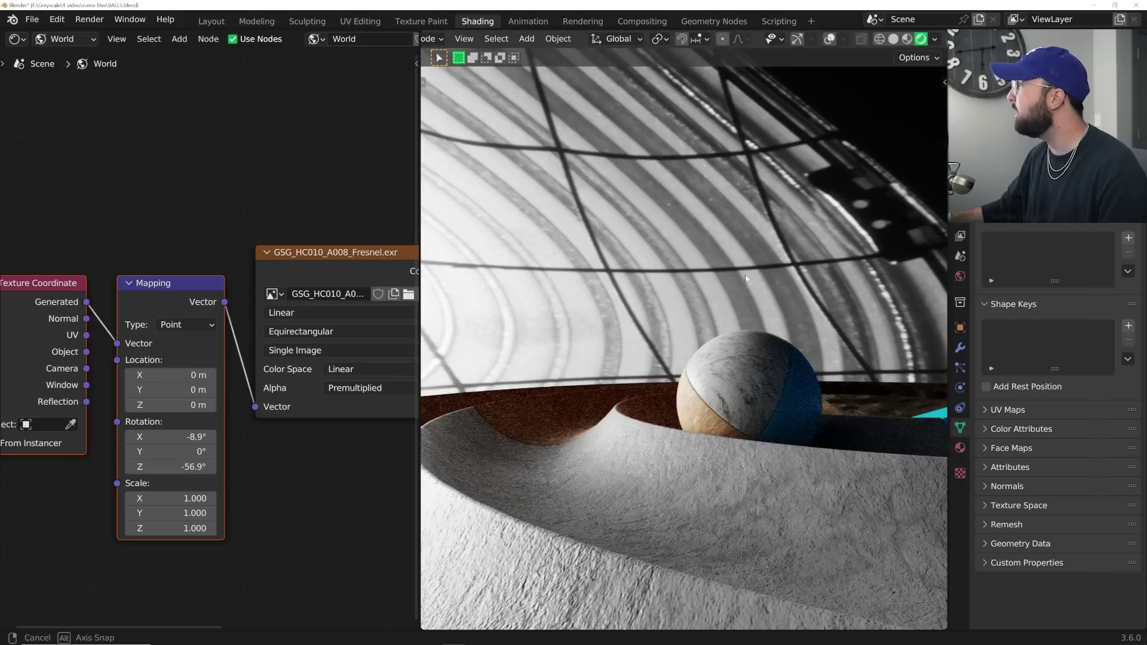
- Set the Z rotation of the Fresnel environment's mapping in Blender to -60.7°, judging the light on the ball from the camera view
mouse_move(745, 278)
middle_mouse_down()
mouse_move(723, 269)
mouse_move(789, 300)
mouse_move(833, 297)
mouse_move(750, 274)
middle_mouse_up()
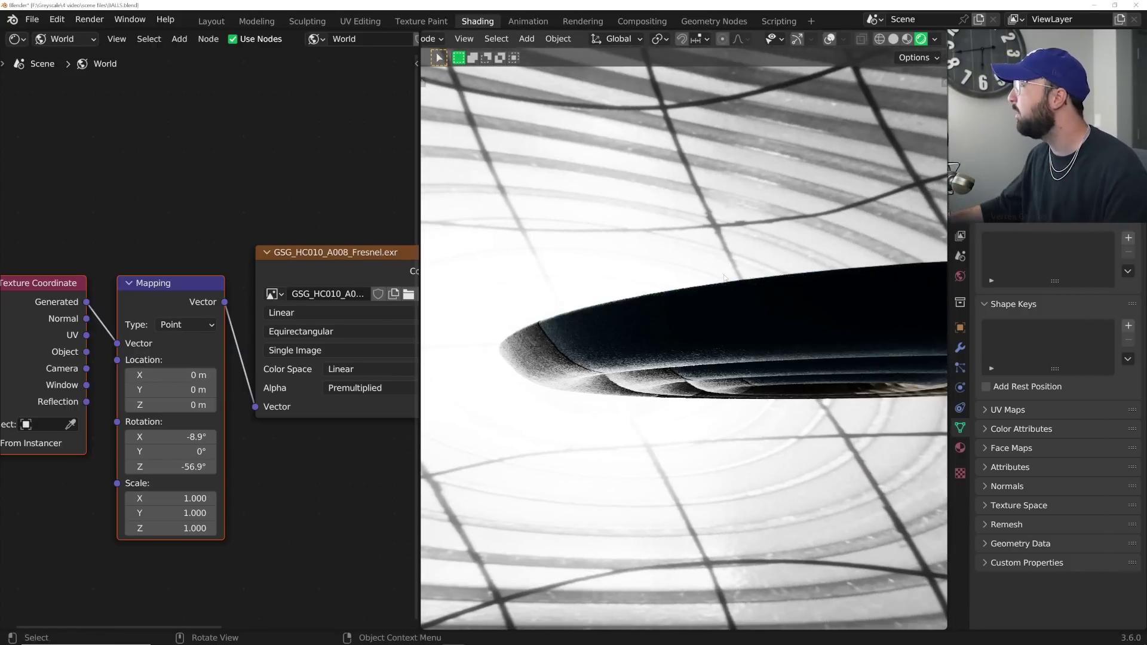
middle_click_drag(724, 276, 713, 350)
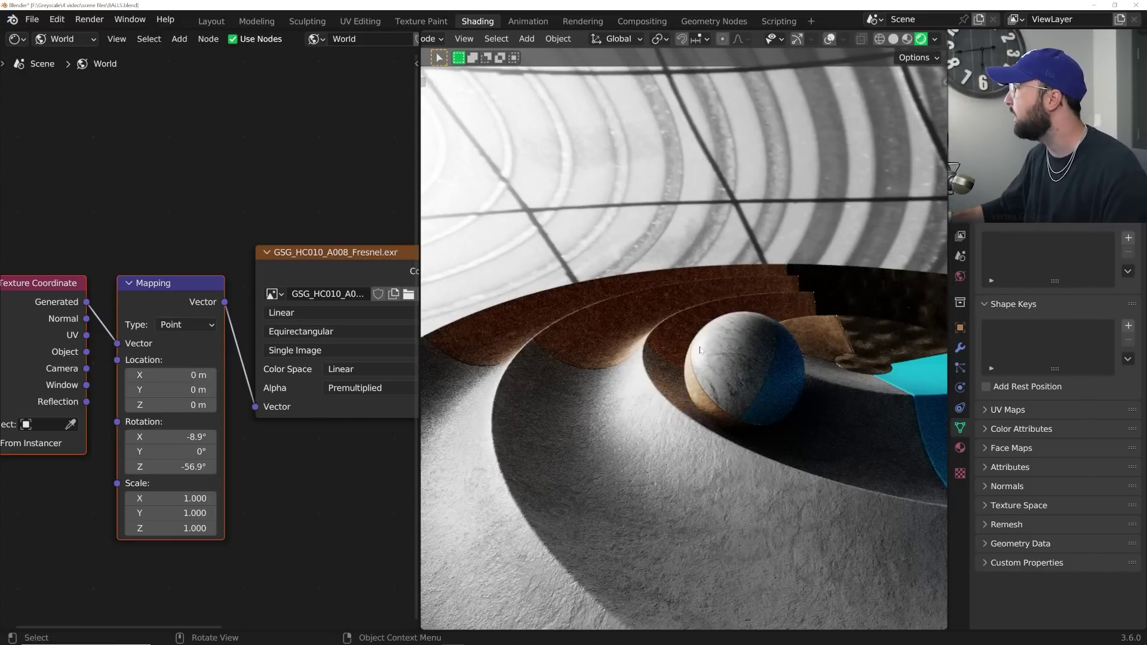
middle_click_drag(712, 349, 678, 340)
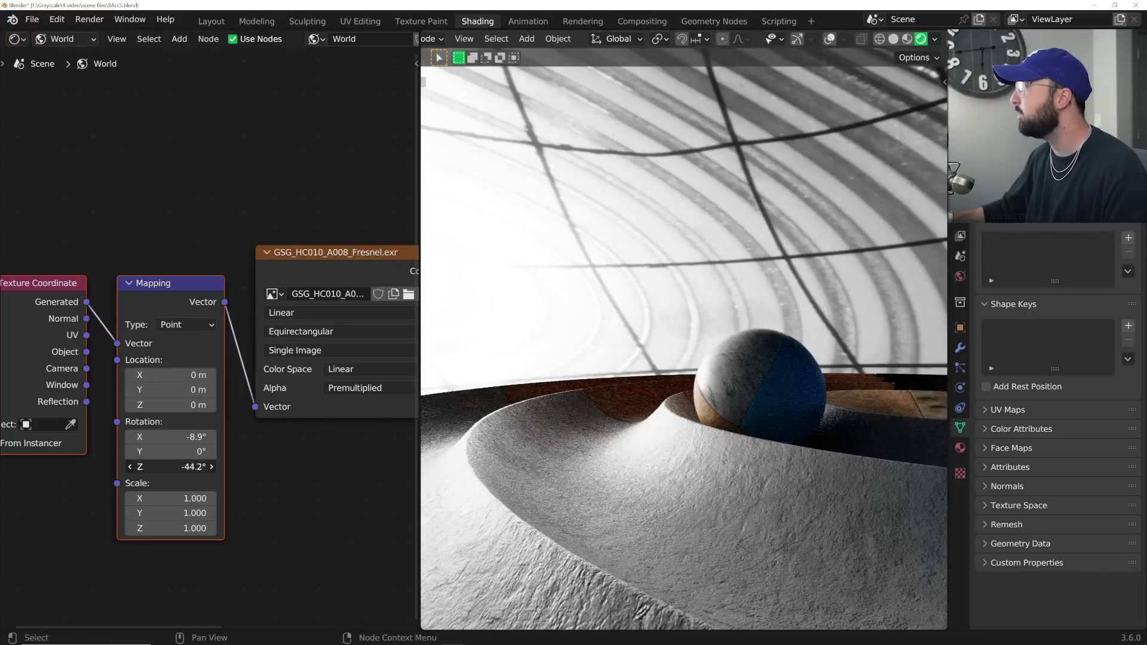
left_click_drag(179, 467, 133, 467)
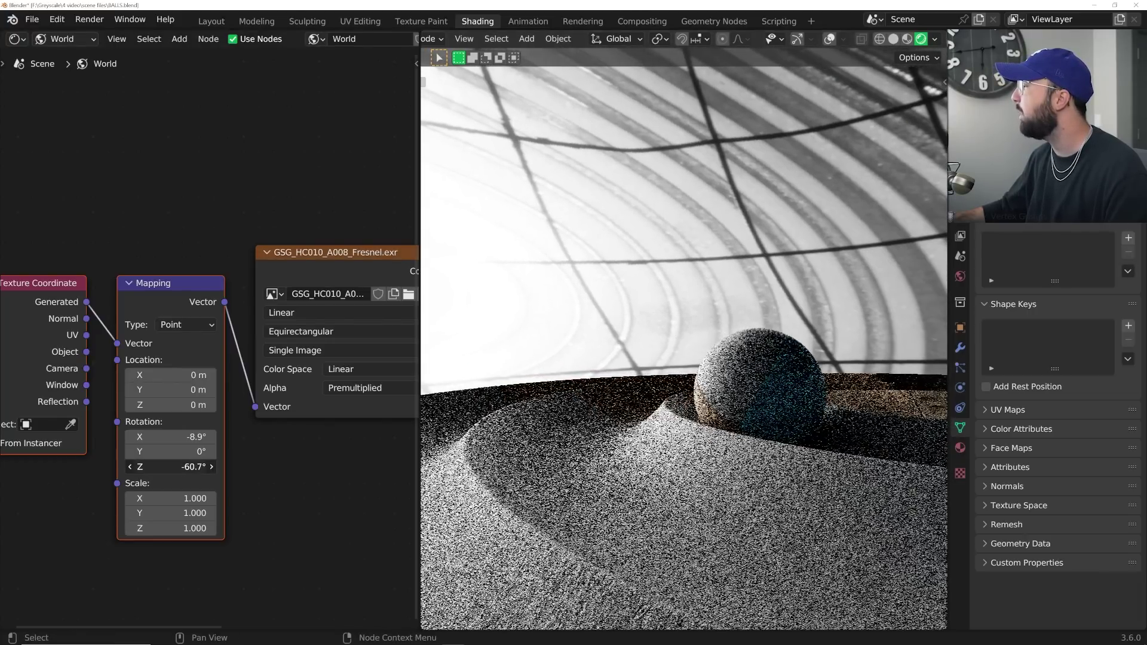
key("KP_0")
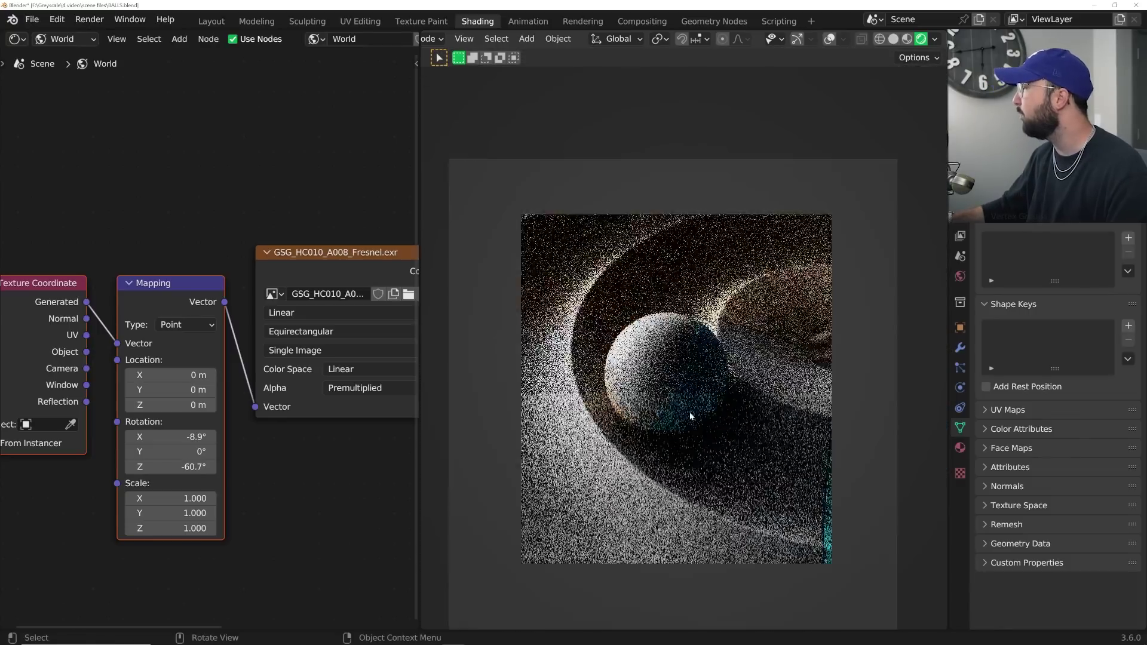
scroll(690, 415, "up", 4)
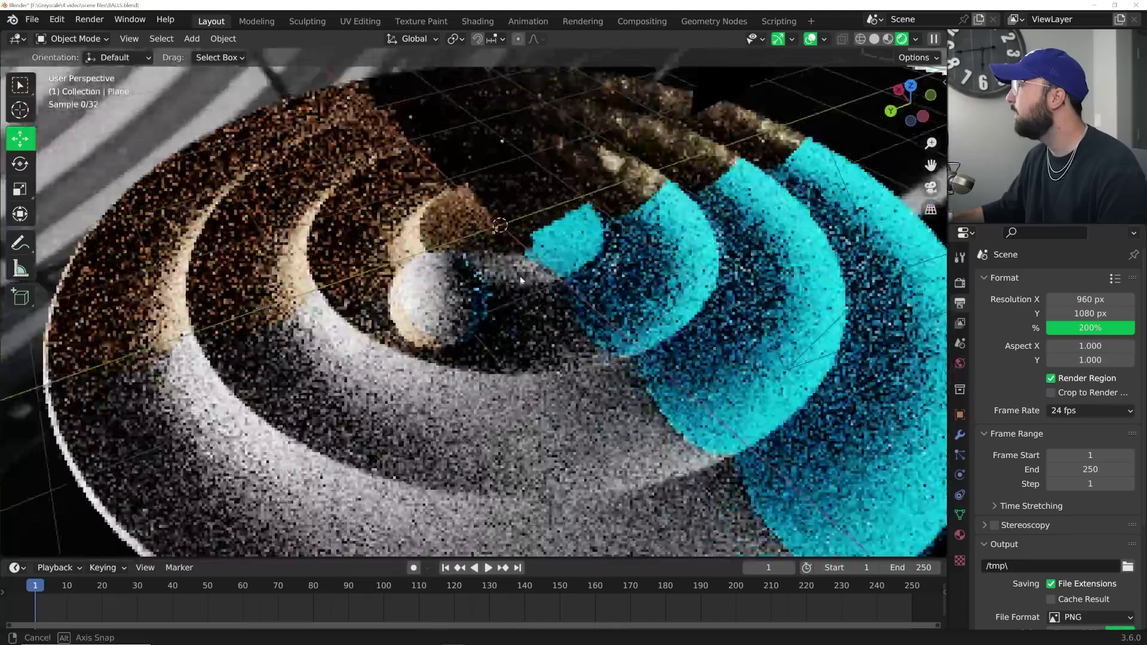
- Position the white plane beside the ball and scale it up about 5.66 times as a bounce card for the camera shot
middle_click_drag(520, 276, 611, 207)
left_click_drag(525, 232, 556, 218)
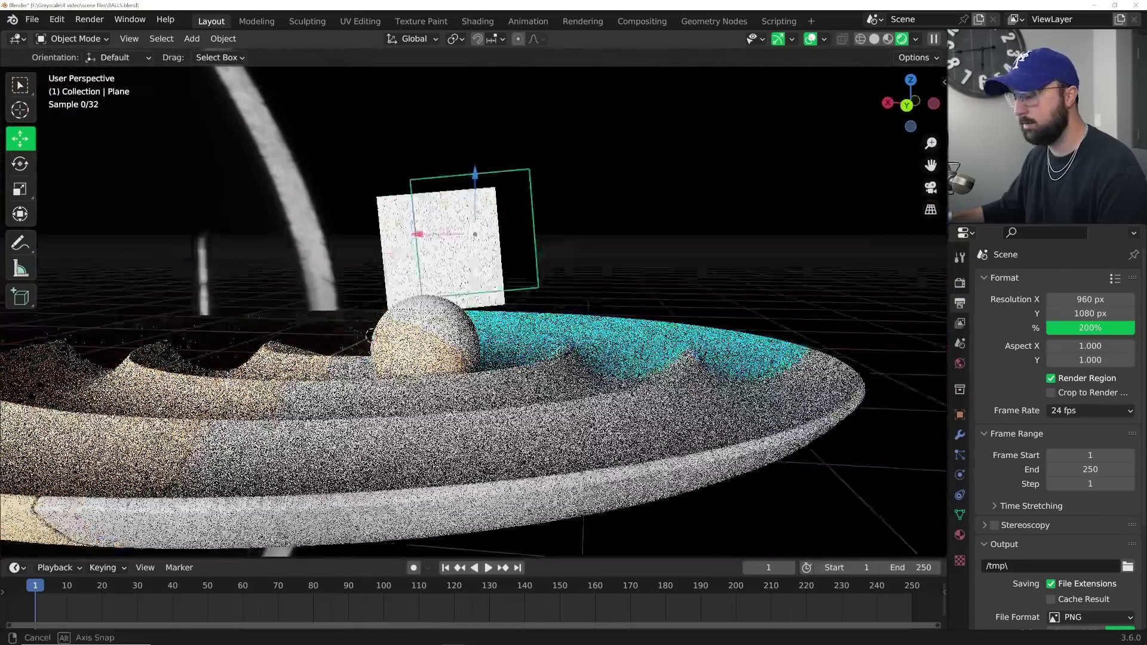
middle_click_drag(555, 218, 524, 206)
key("s")
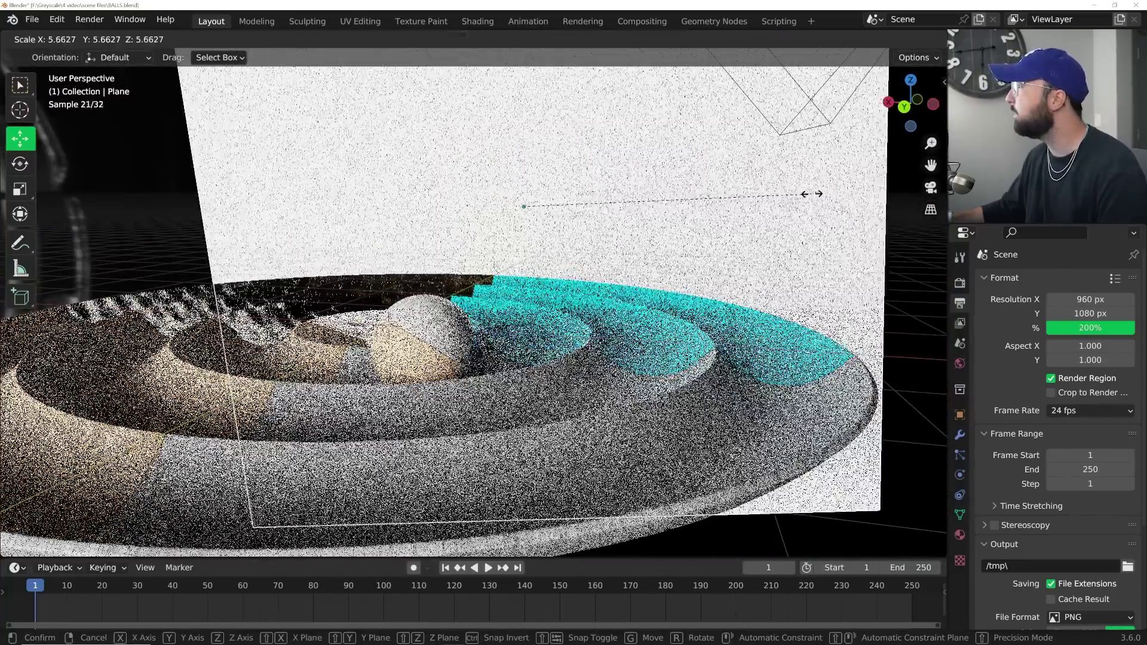
left_click(802, 192)
key("KP_0")
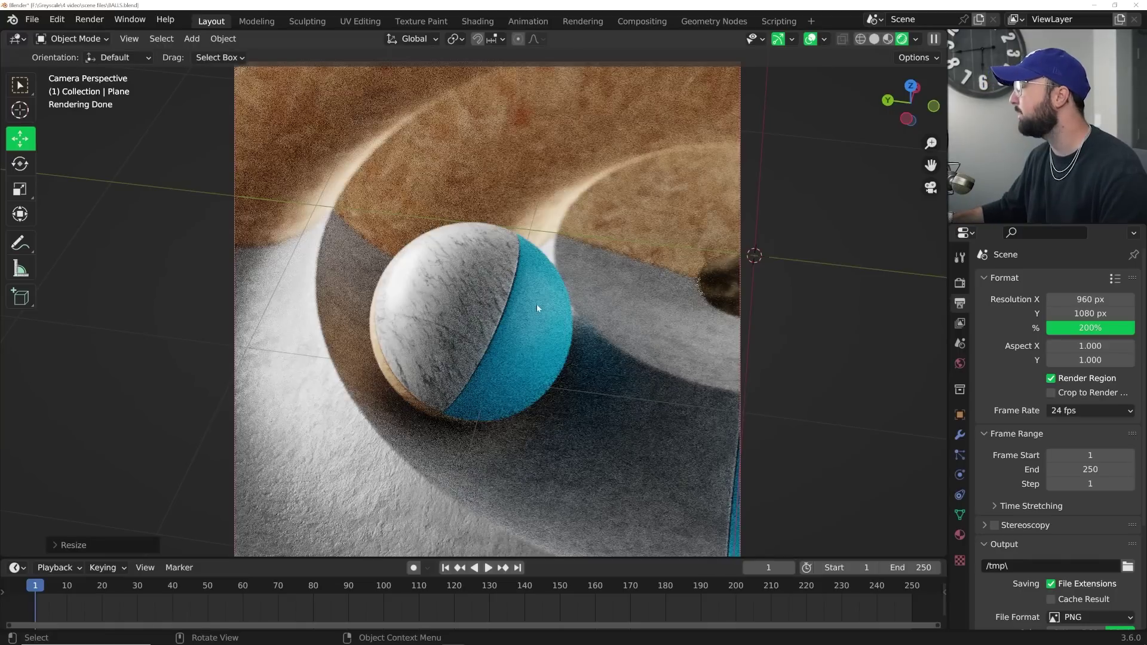
- Set the Value of the plane material's base color to 2 so the bounce card reflects more light
left_click(960, 534)
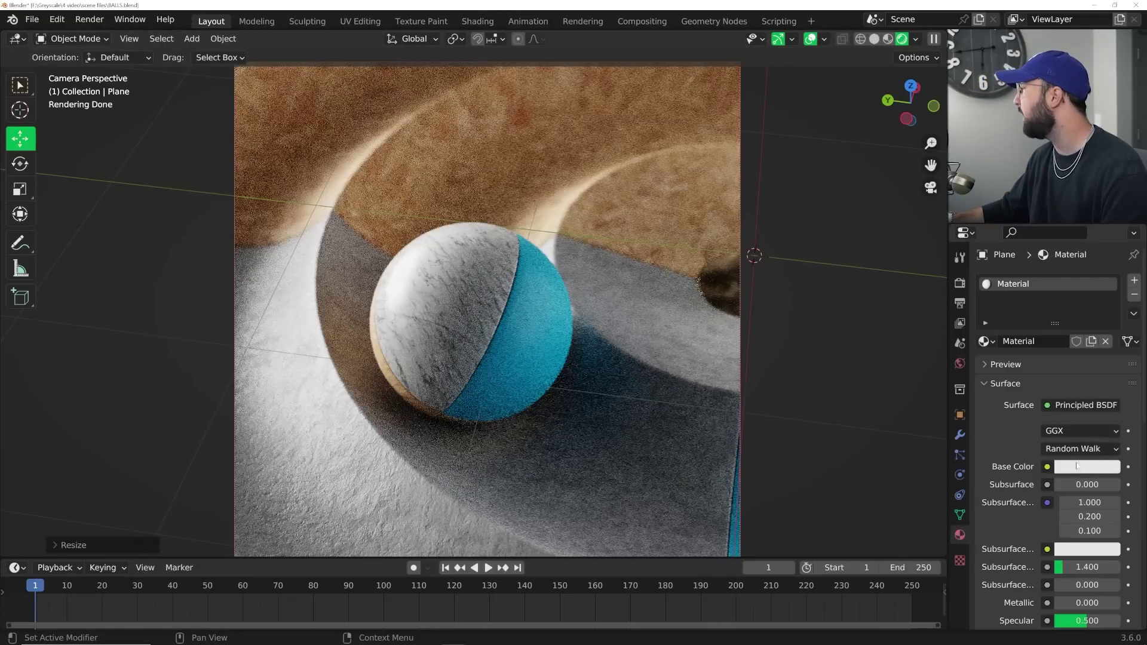
left_click(1077, 468)
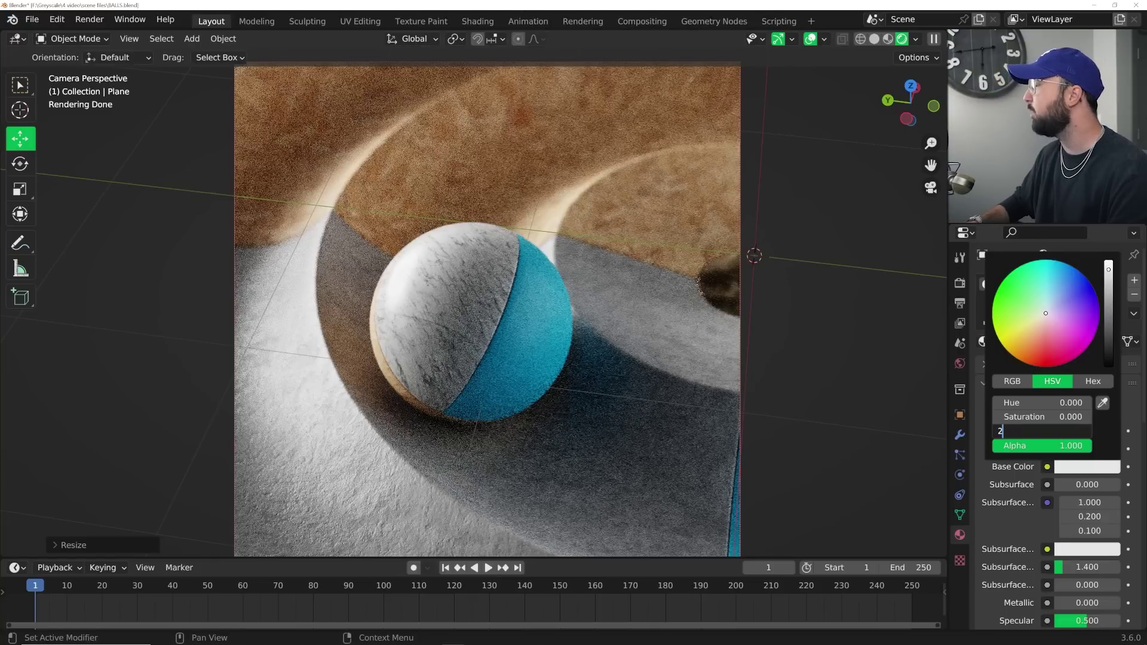
type("2")
key("Return")
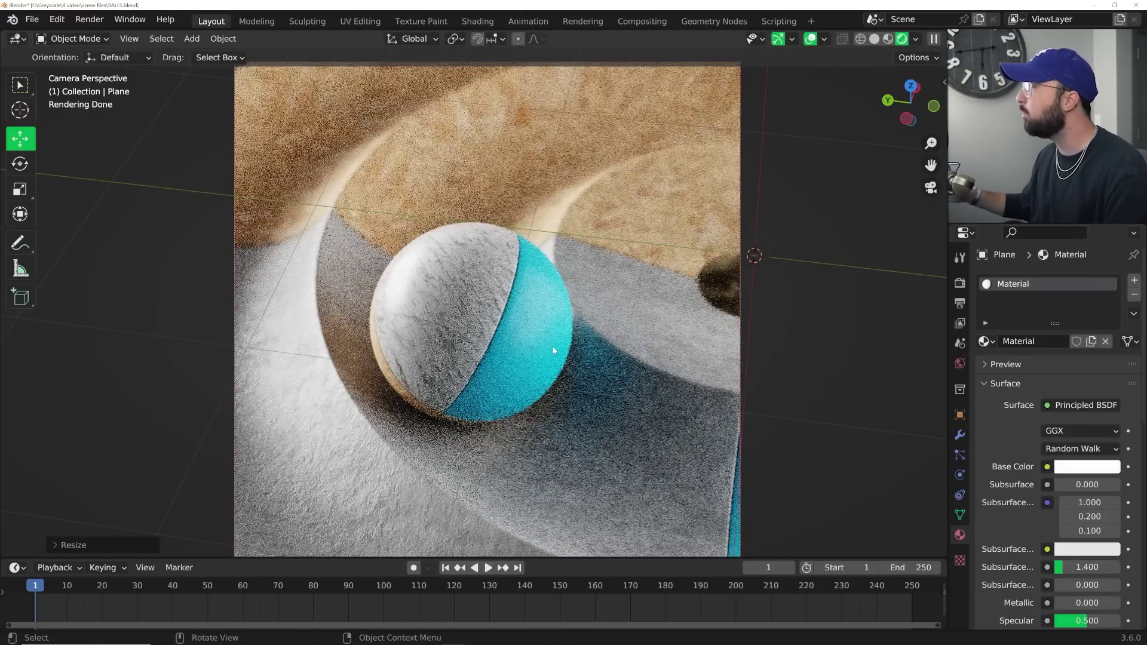
- Try a base color Value of 20 on the plane's material and check the lighting from the camera view
left_click(1069, 469)
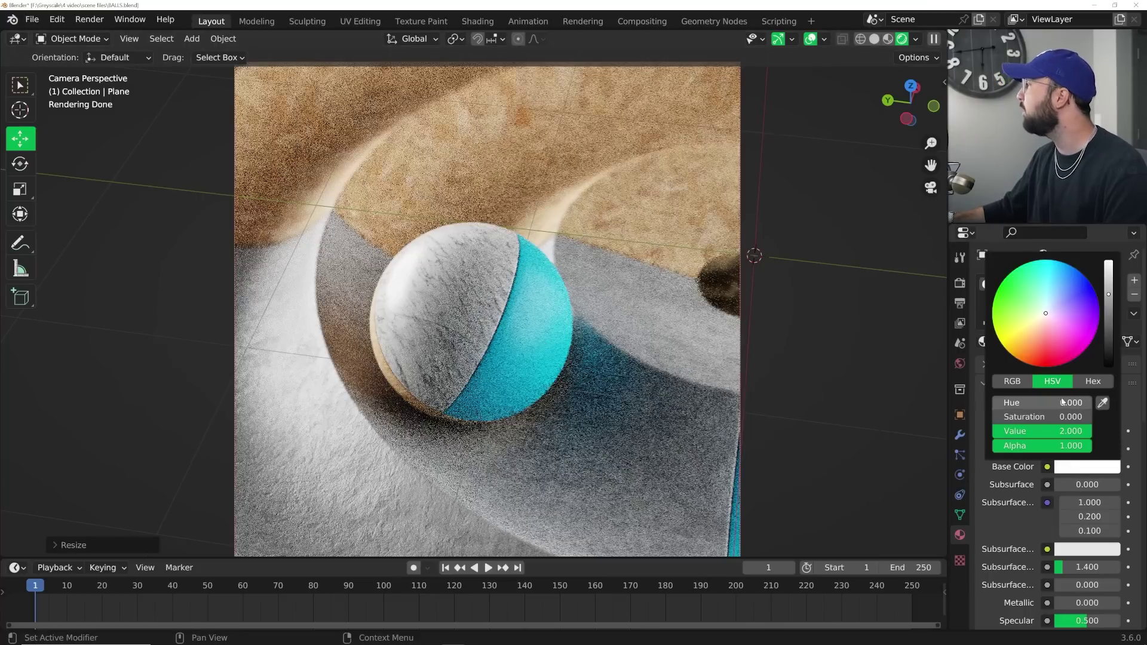
type("20")
key("Return")
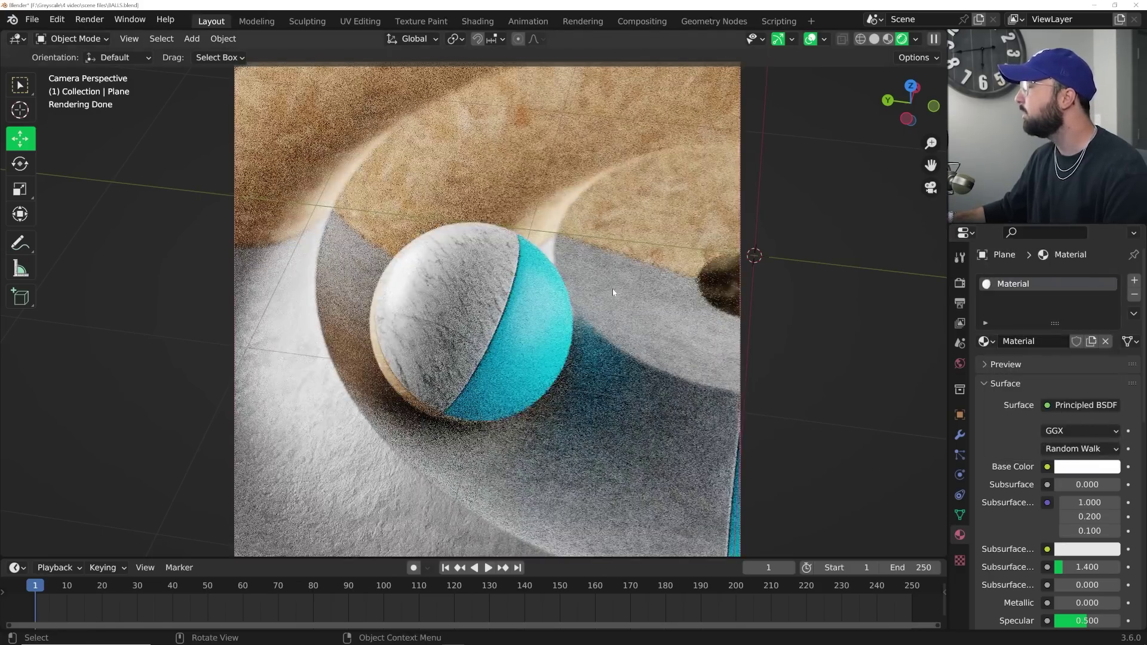
middle_click_drag(613, 292, 594, 256)
key("KP_0")
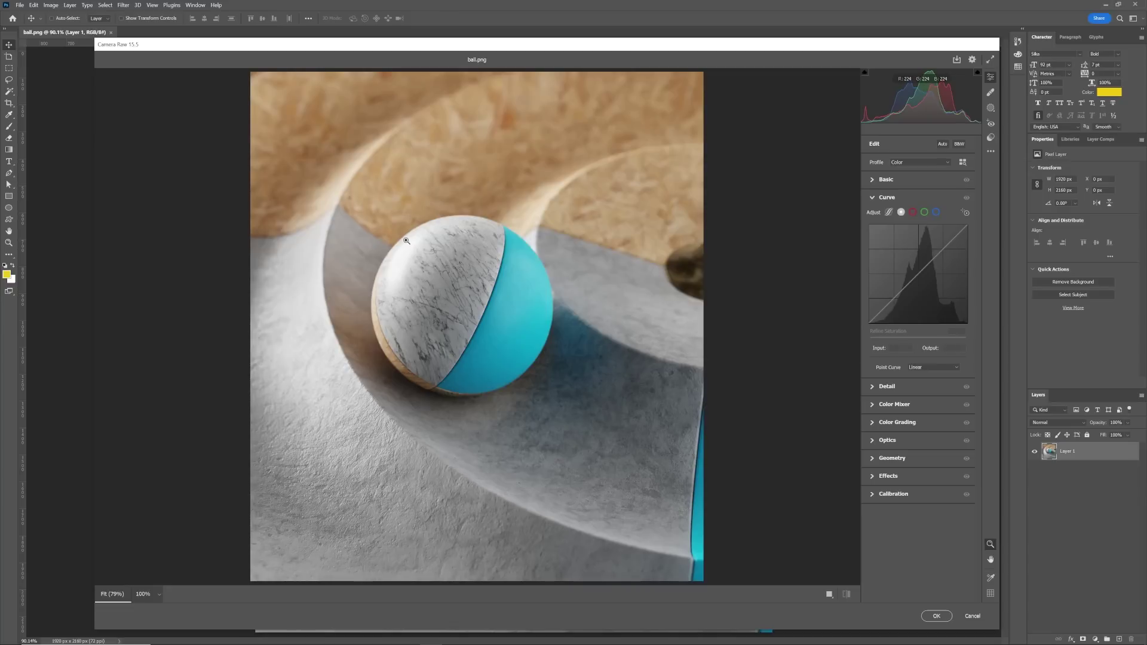
- In Photoshop's Camera Raw filter, shape ball.png's tone curve with a shadow point at input 83, output 88 and a highlight point at 174, 187
scroll(415, 252, "up", 10)
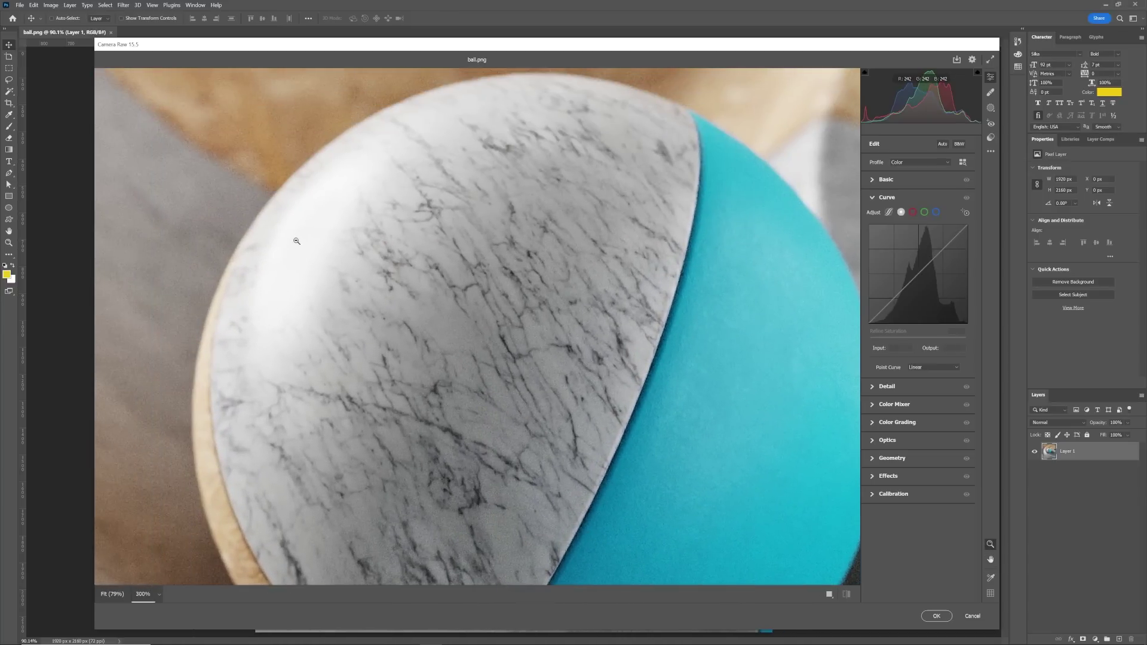
scroll(297, 241, "down", 10)
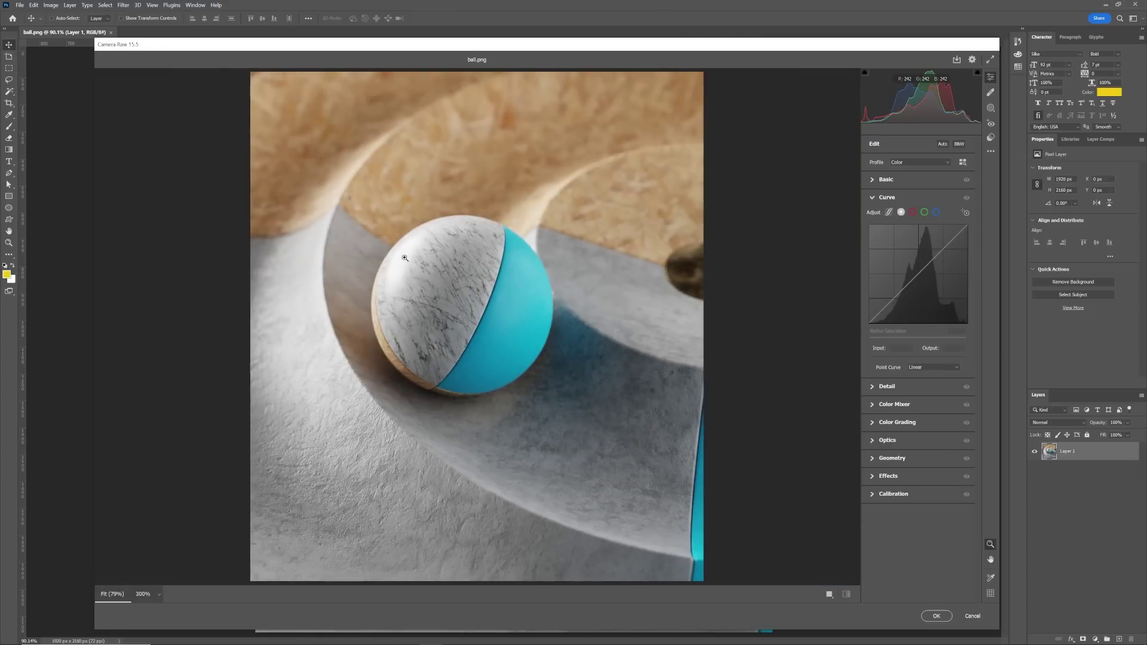
left_click(897, 294)
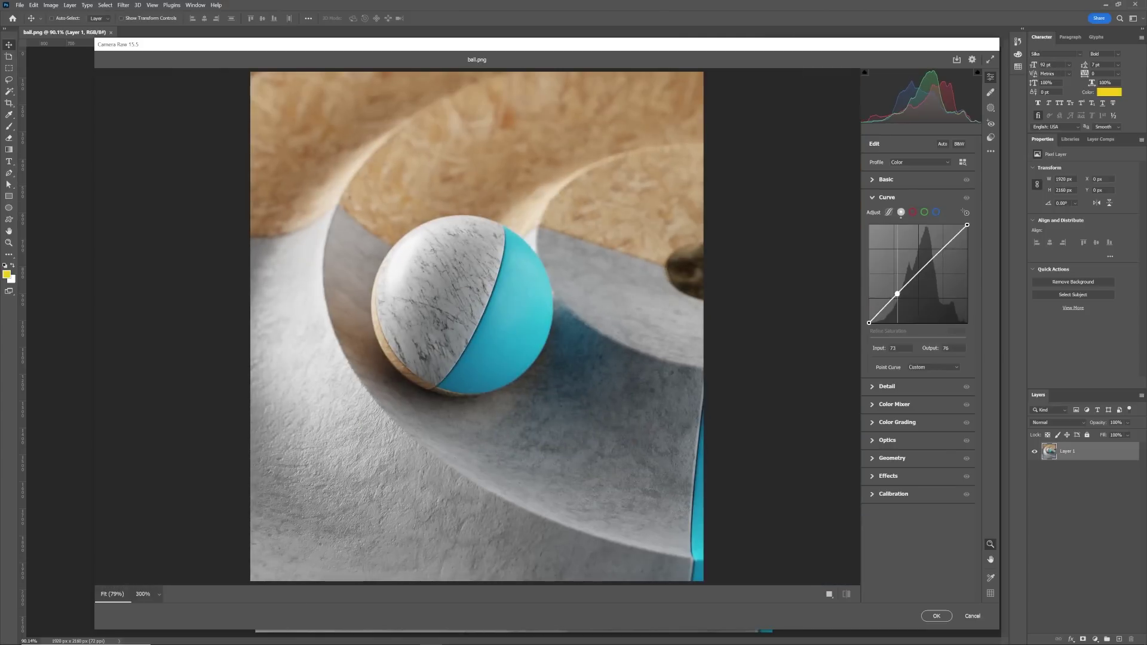
left_click_drag(938, 253, 940, 251)
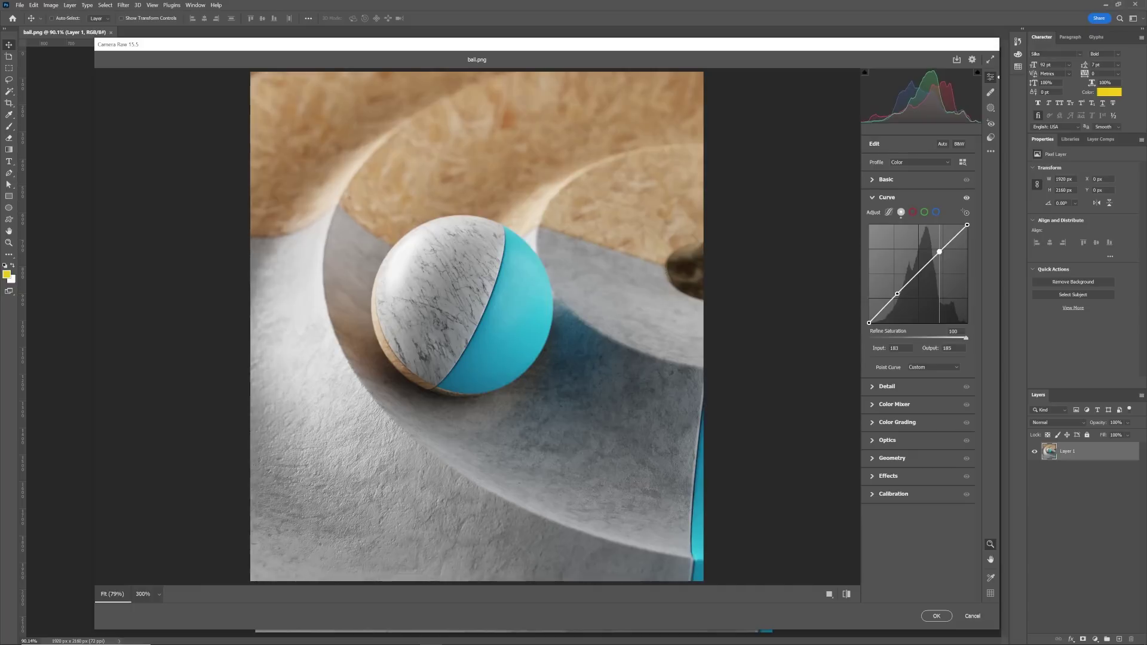
left_click_drag(896, 294, 898, 296)
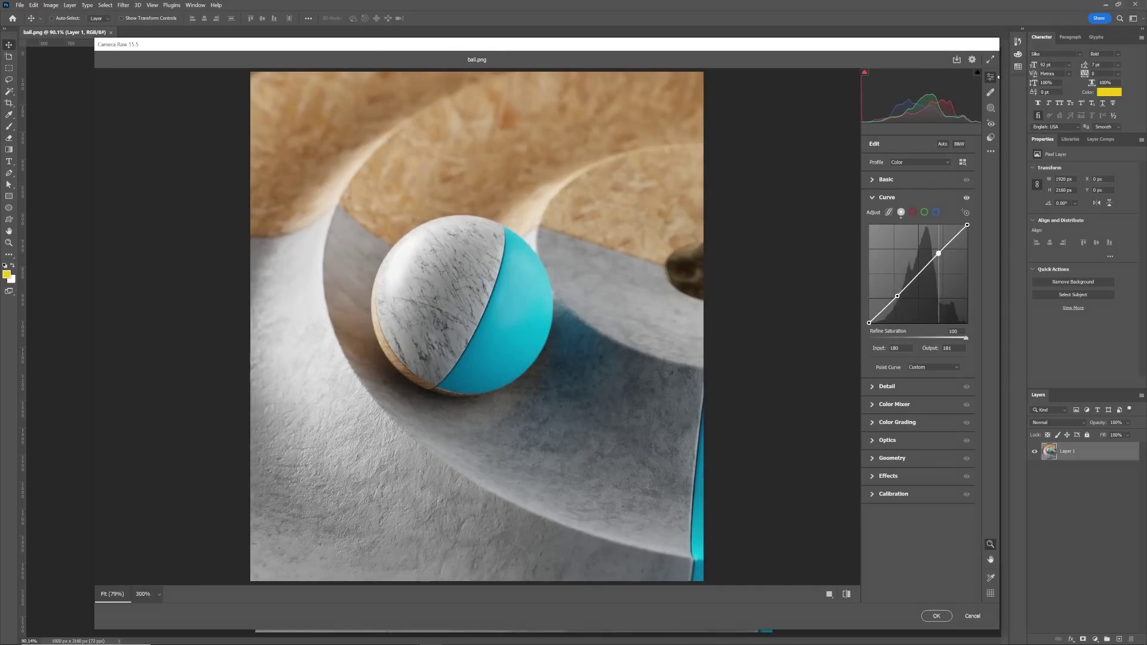
left_click_drag(939, 253, 934, 250)
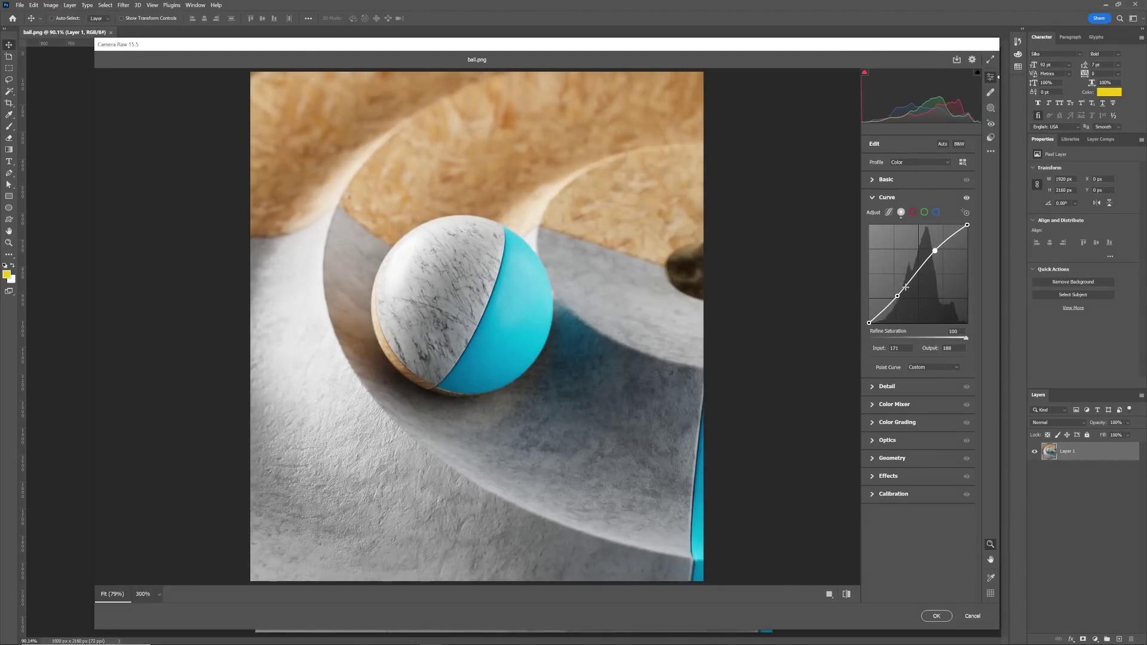
left_click_drag(898, 296, 896, 292)
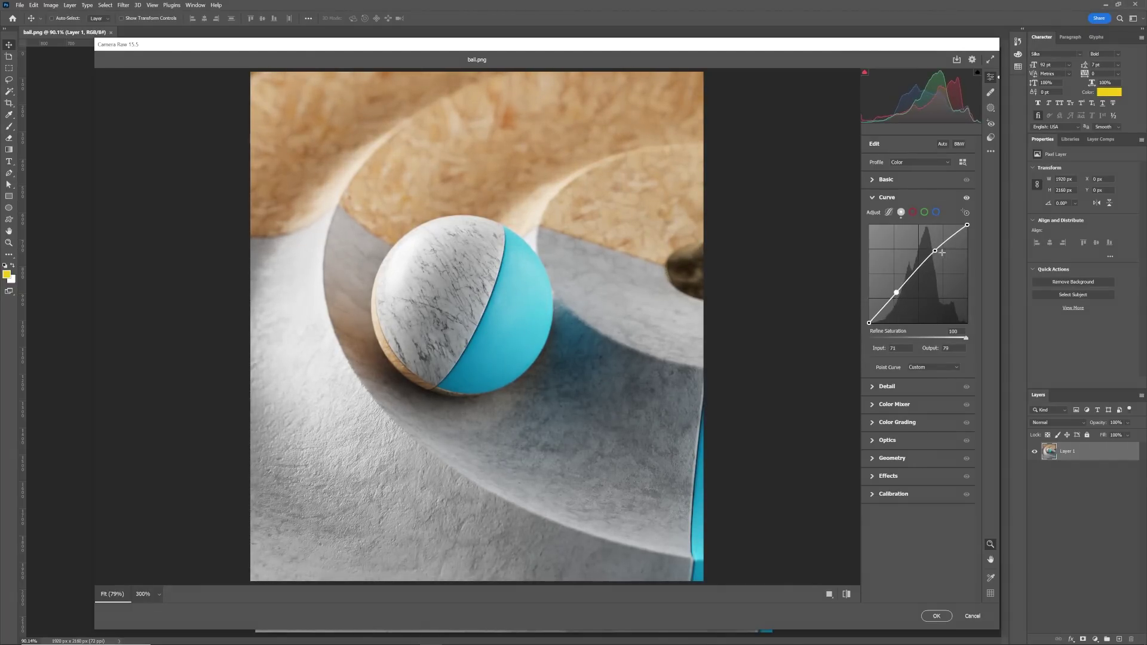
left_click_drag(935, 251, 937, 253)
mouse_move(892, 300)
left_mouse_down()
mouse_move(901, 307)
mouse_move(900, 290)
left_mouse_up()
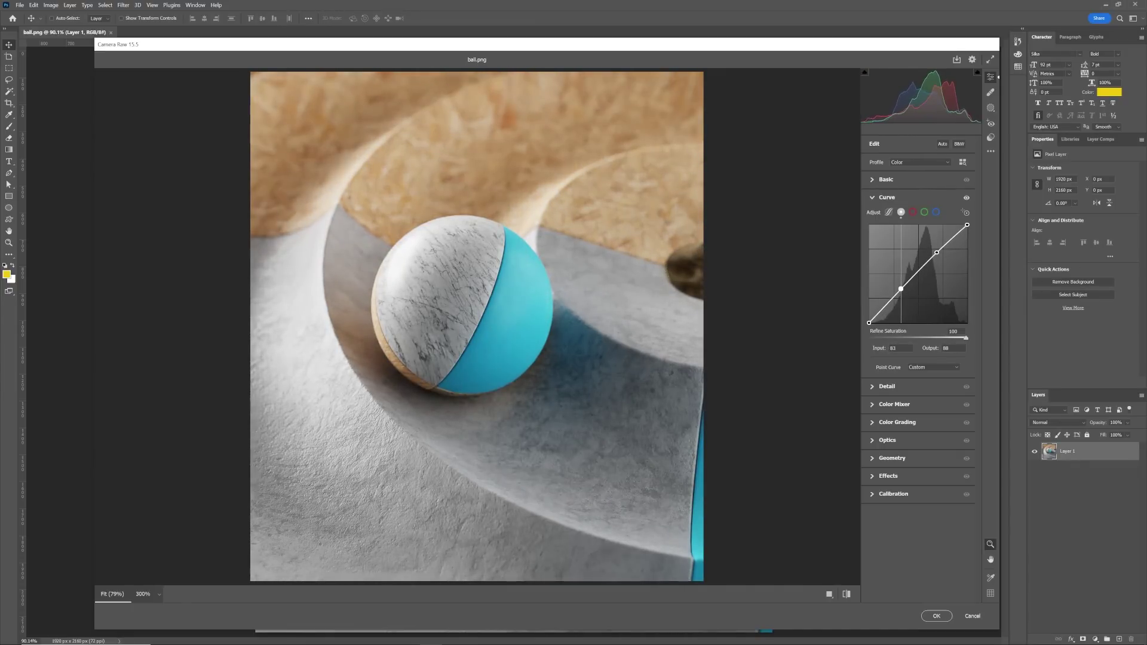
left_click_drag(937, 252, 936, 251)
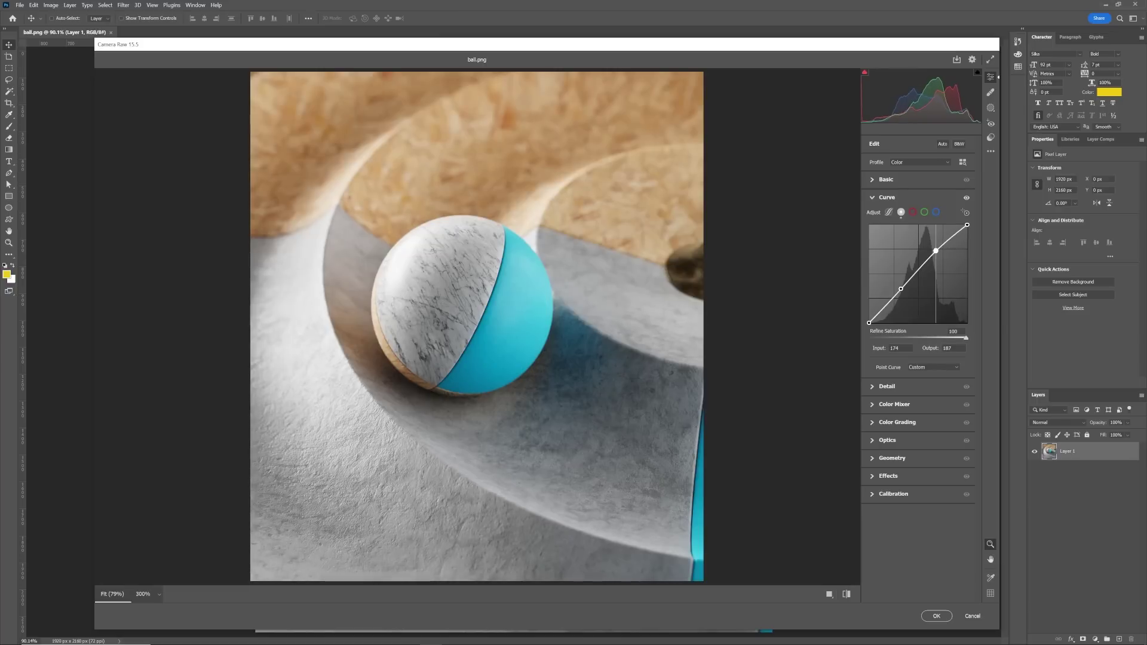
- Set Texture to +36, Vibrance to +33 and Contrast to +13 for ball.png and apply the Camera Raw adjustments
left_click(884, 182)
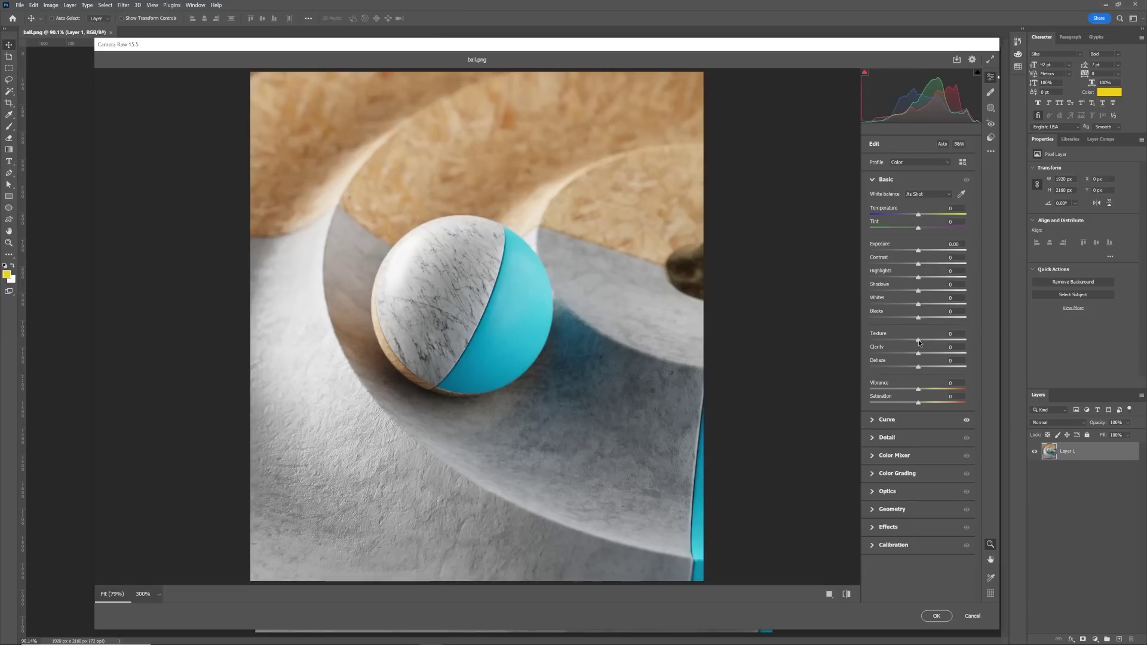
left_click_drag(918, 341, 966, 345)
left_click_drag(919, 389, 934, 388)
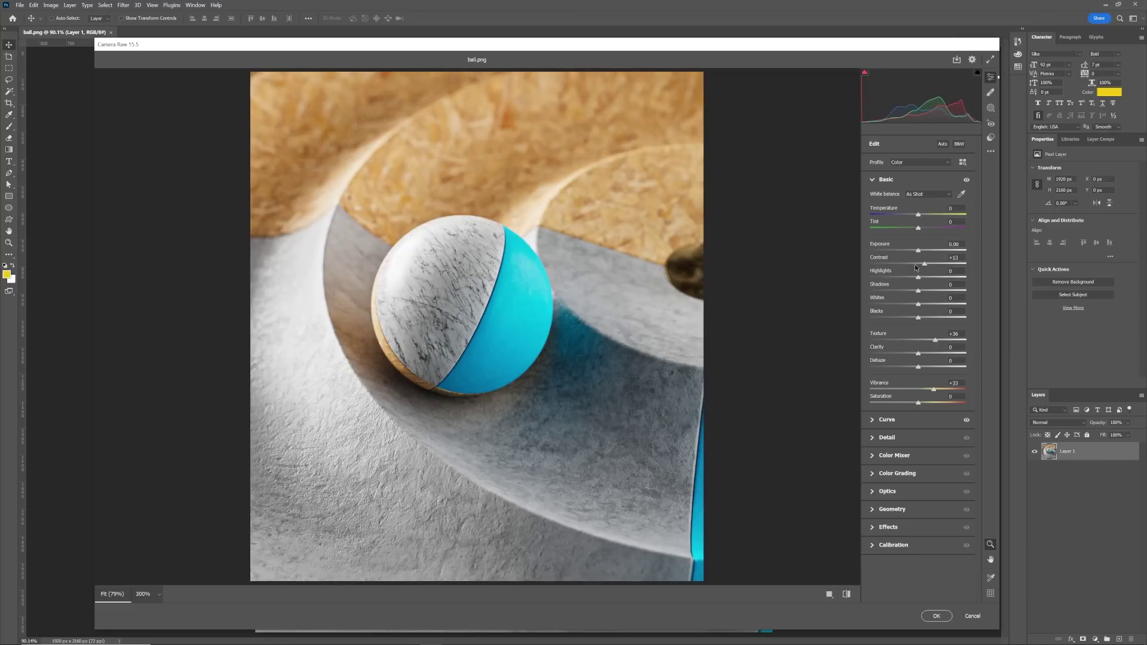
left_click(936, 617)
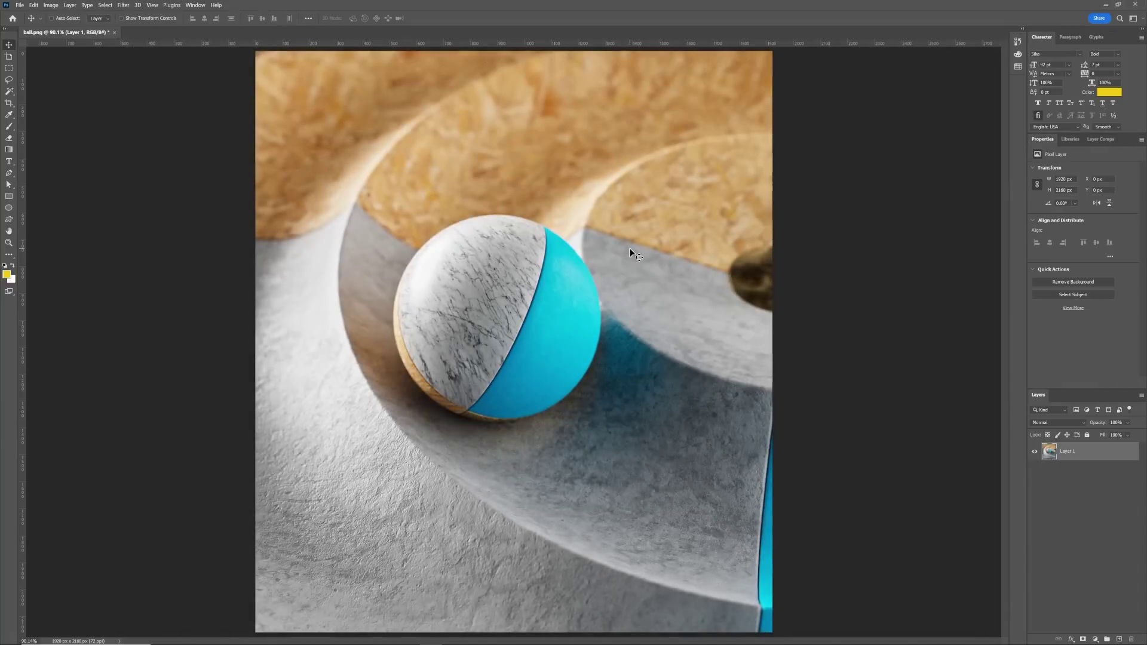